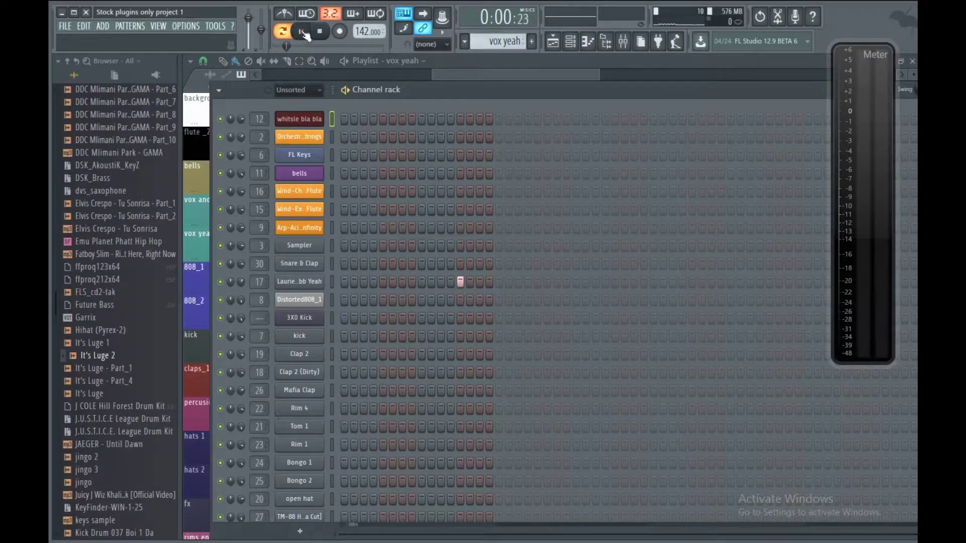
Review the Laurie Webb Yeah vox sample and its Fruity parametric EQ 2 in the mixer, and stop playback.
left_click(303, 283)
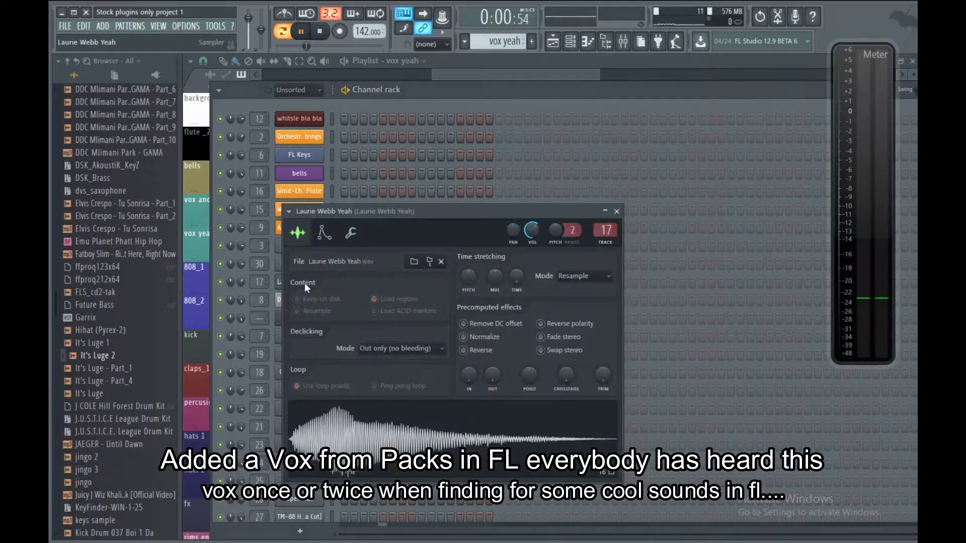
left_click(623, 42)
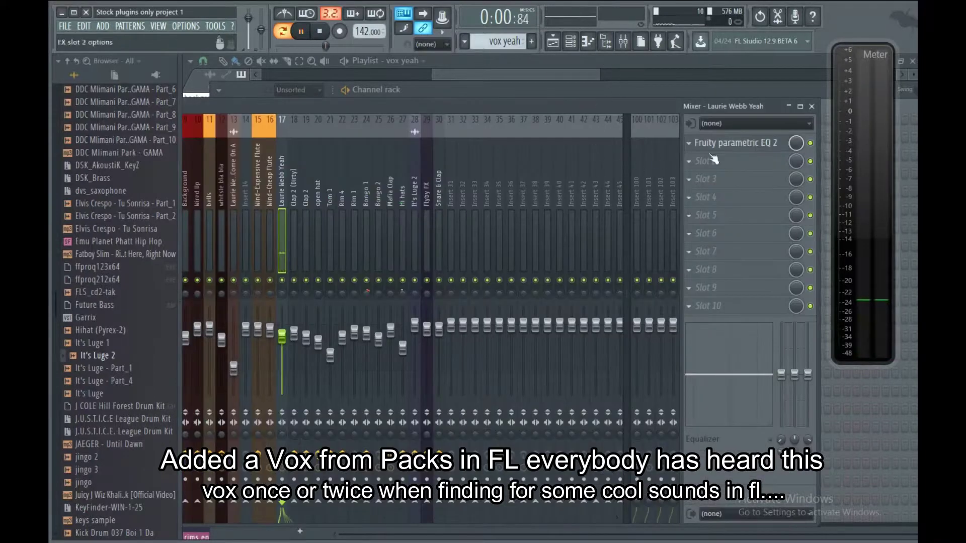
left_click(754, 145)
left_click(811, 144)
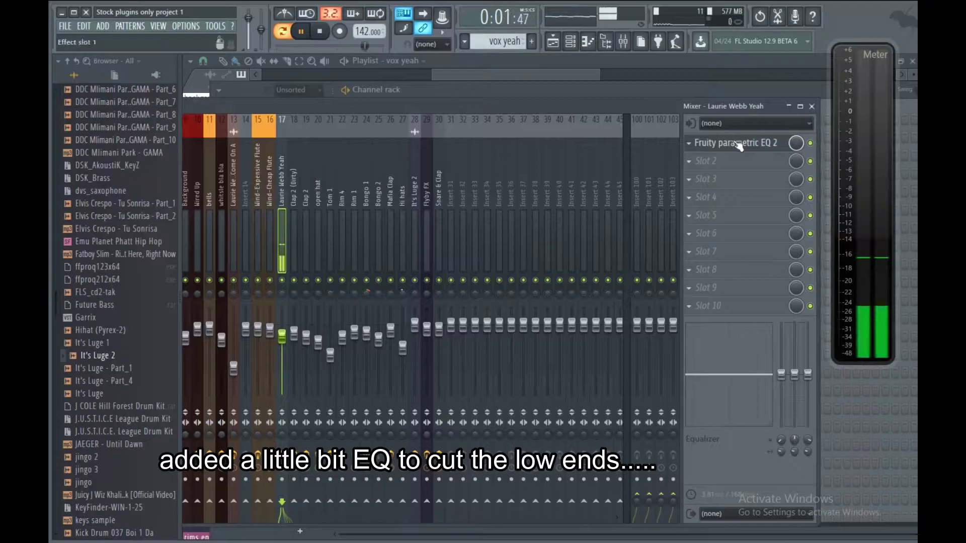
left_click(323, 34)
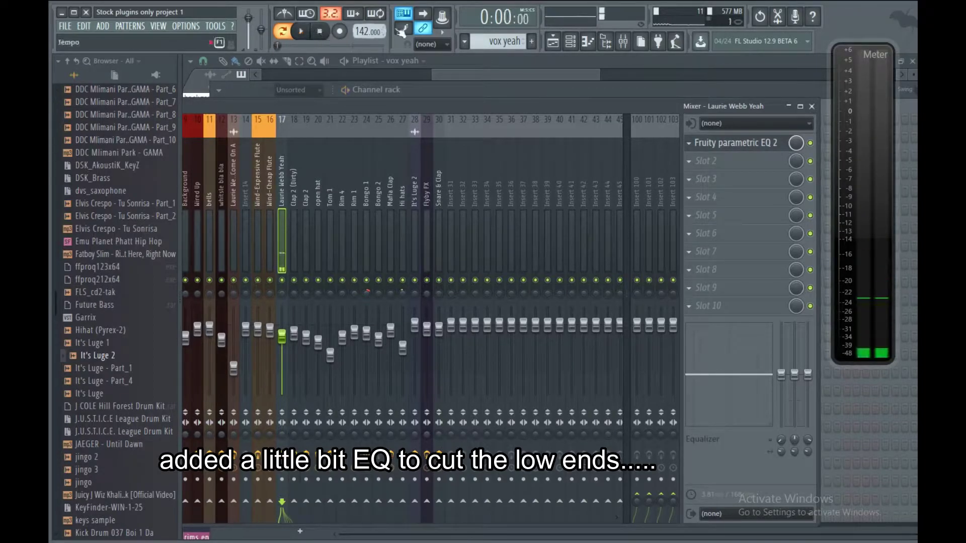
Switch to the 808_1 pattern, play it and view the Distorted808_1 notes in the piano roll.
left_click_drag(506, 43, 506, 39)
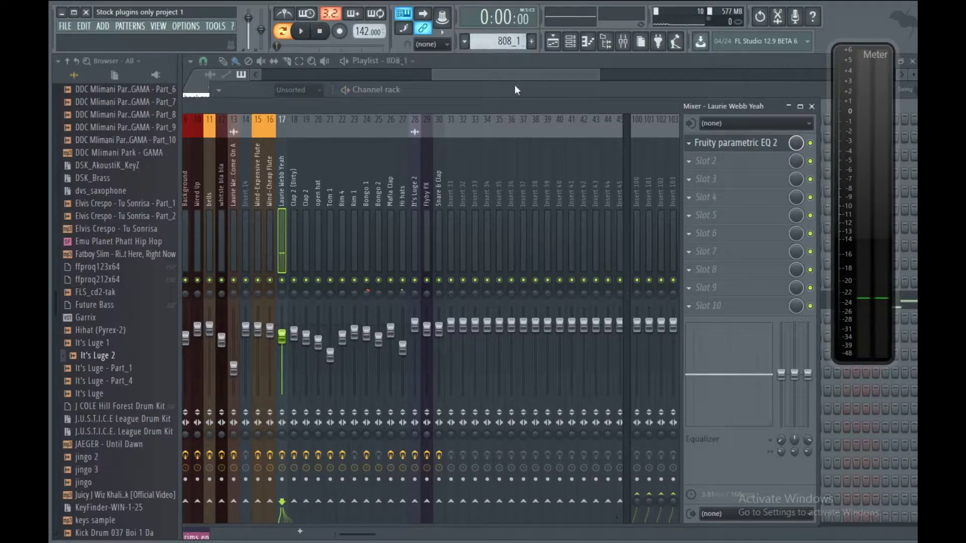
left_click(577, 49)
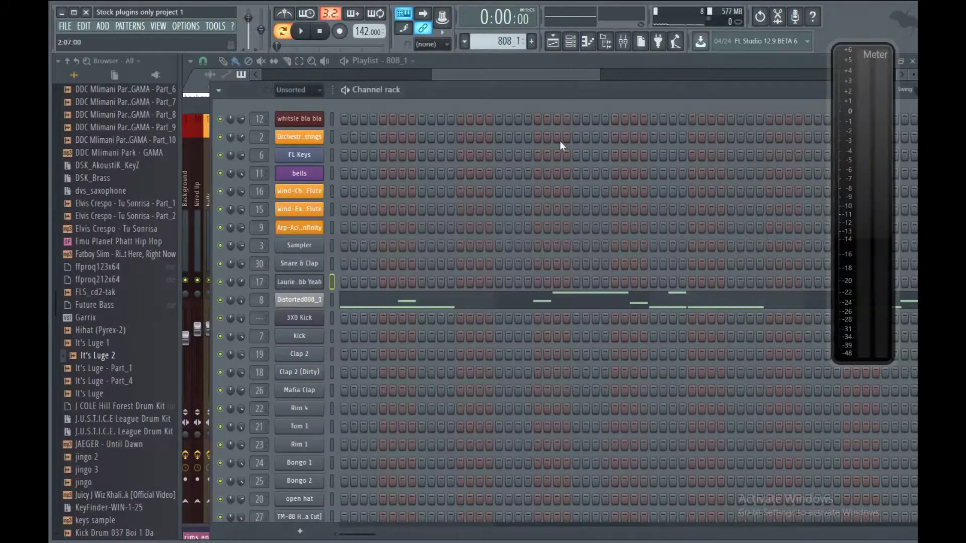
left_click(303, 37)
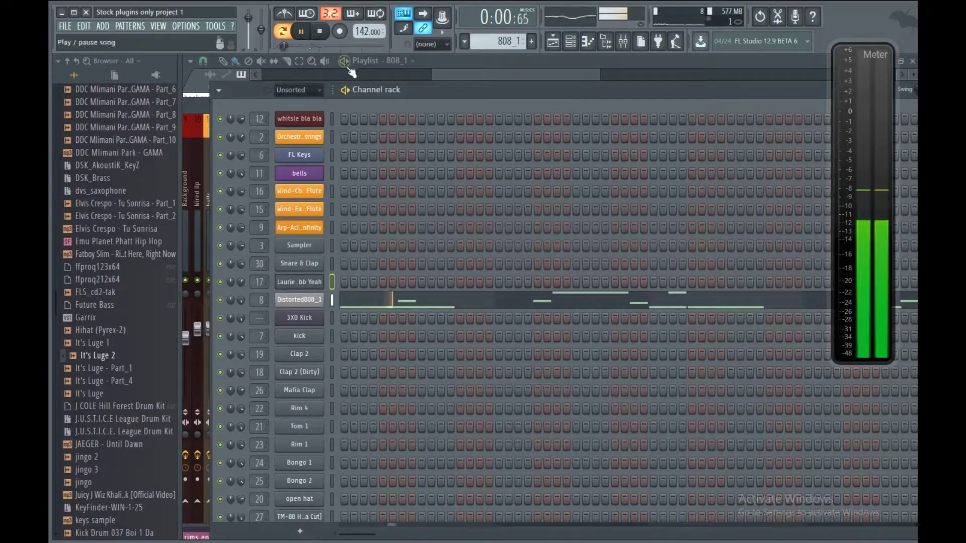
left_click(353, 301)
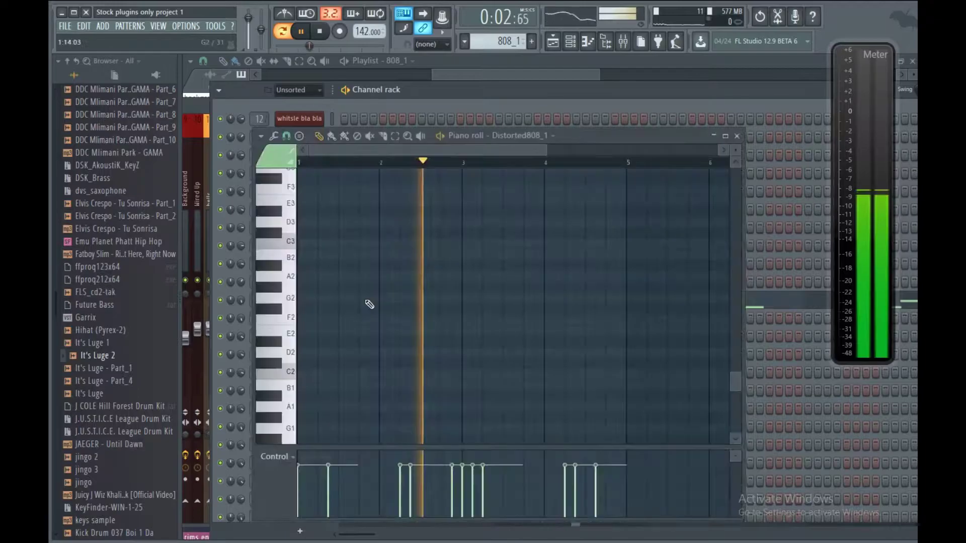
scroll(375, 333, "up", 5)
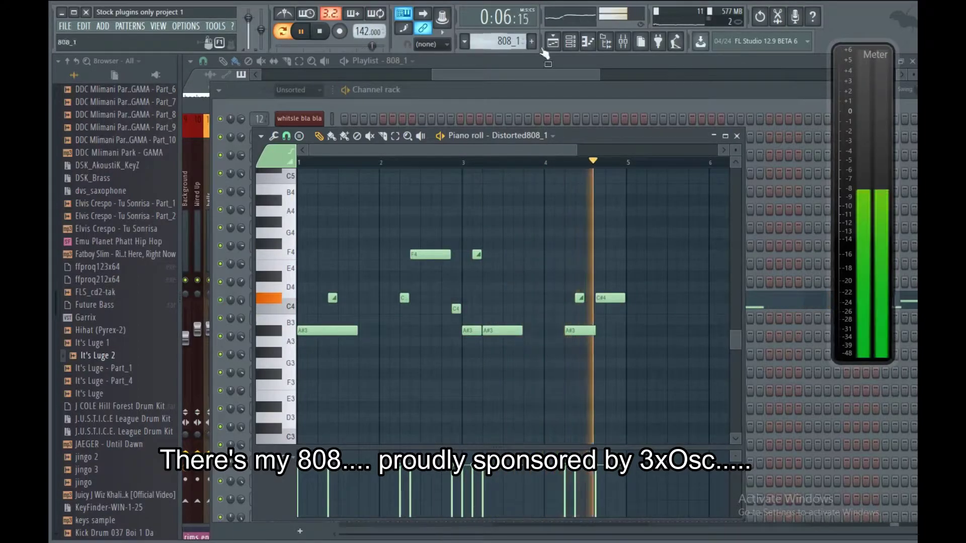
Bring up the Distorted808 mixer track and inspect its Fruity parametric EQ 2 settings.
key("F7")
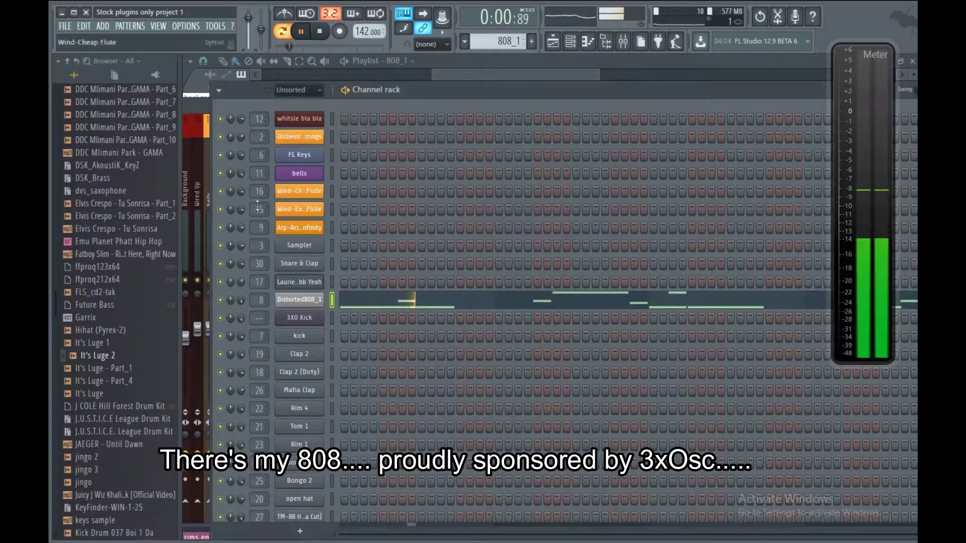
left_click(290, 302)
left_click(623, 42)
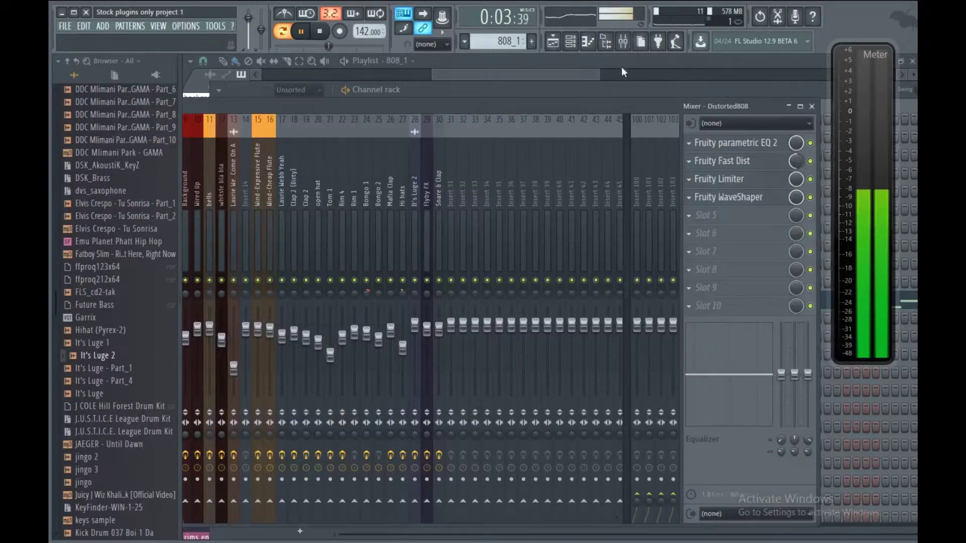
left_click_drag(409, 112, 463, 101)
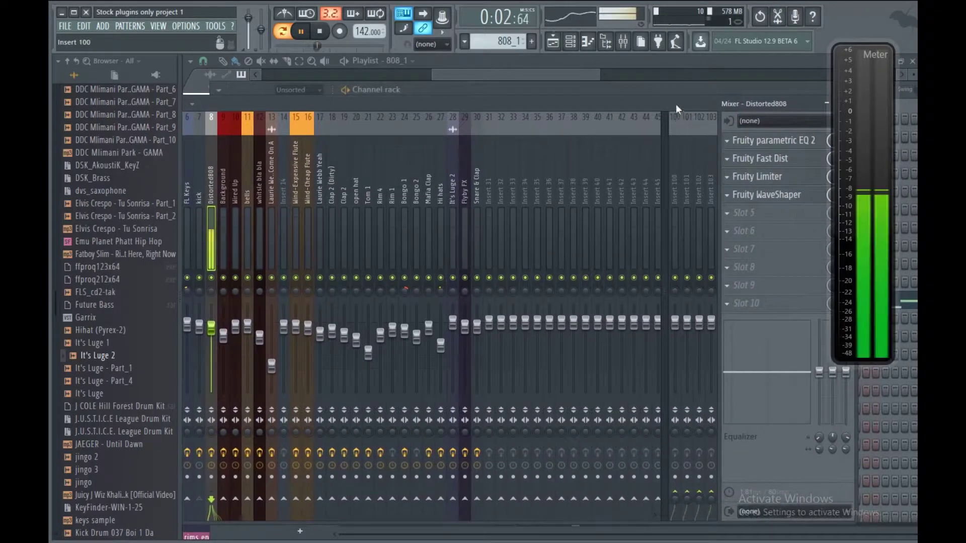
left_click_drag(675, 105, 651, 105)
left_click(736, 145)
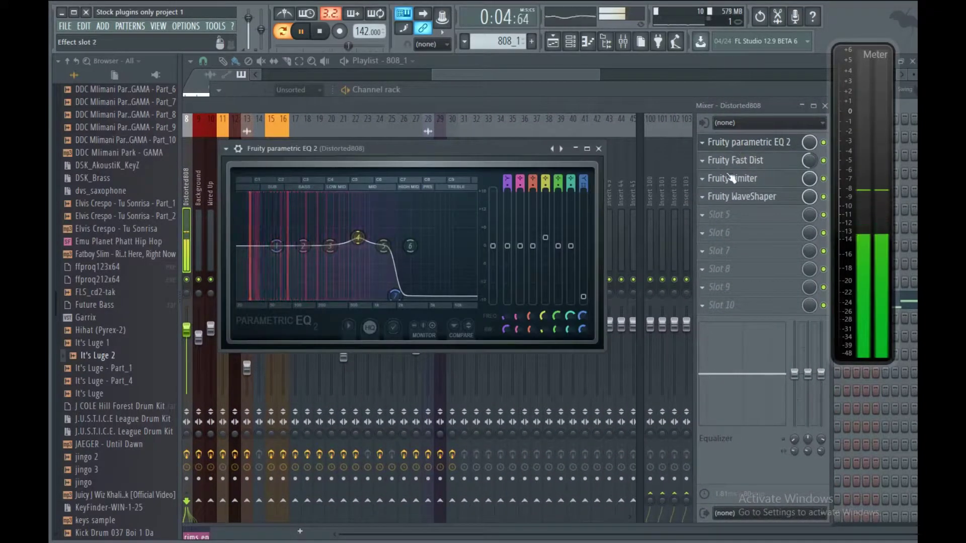
Inspect the Fruity Fast Dist, Fruity WaveShaper and Fruity Limiter settings on the Distorted808 track.
left_click(729, 164)
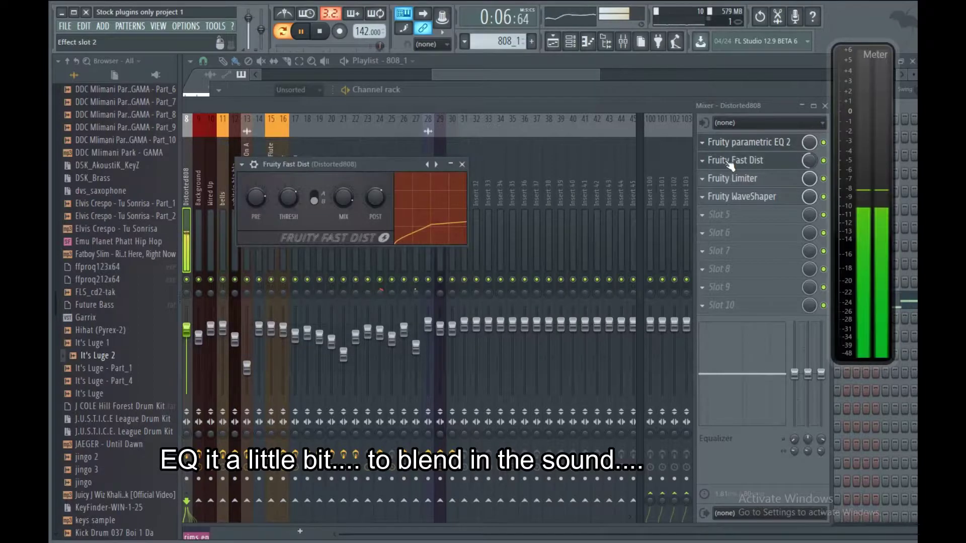
left_click(741, 197)
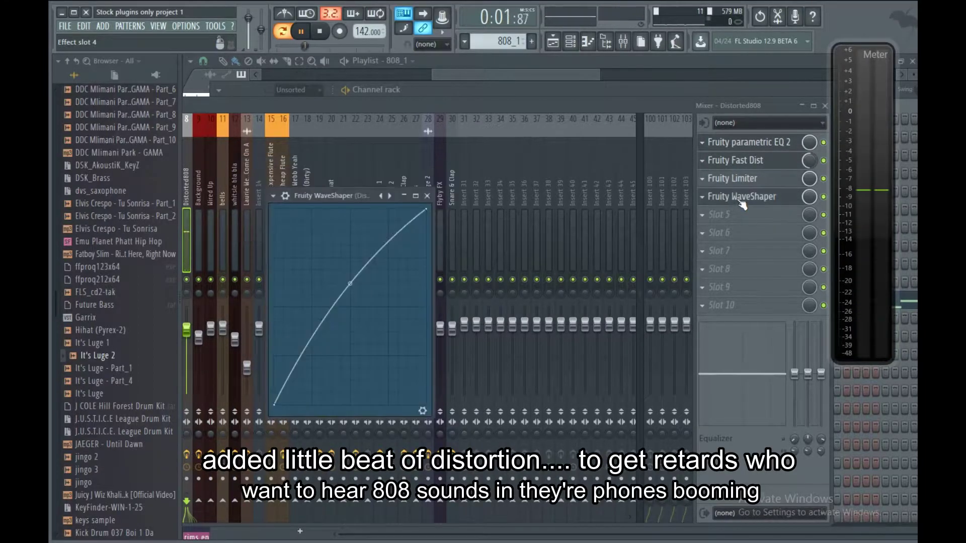
left_click_drag(570, 105, 669, 96)
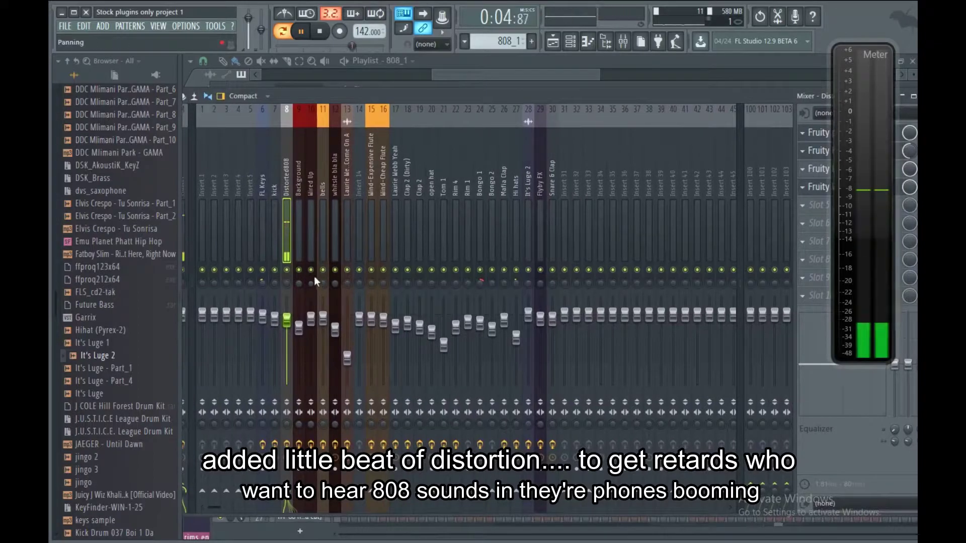
left_click(816, 184)
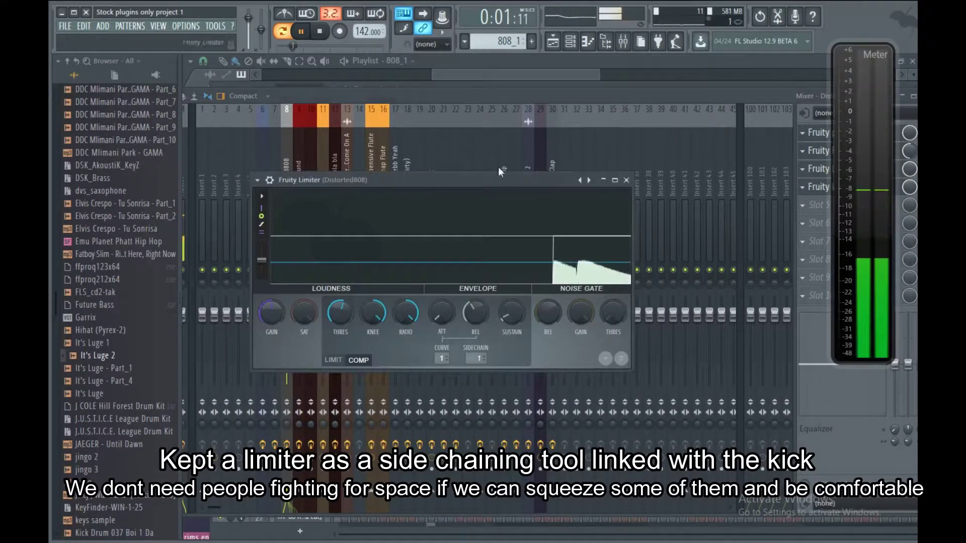
Select the kick mixer track, check its routing and Fruity parametric EQ 2 curve, and stop playback.
left_click(415, 95)
left_click(278, 242)
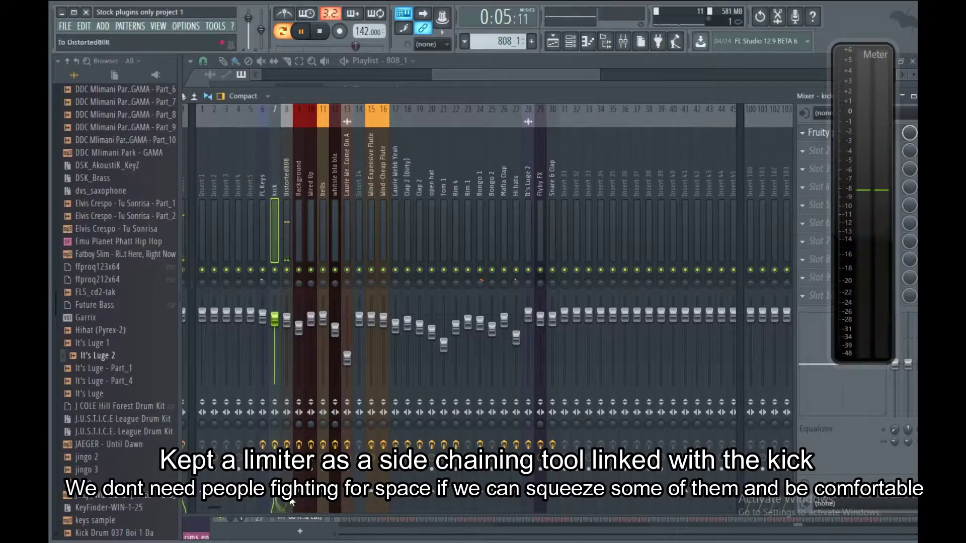
left_click_drag(446, 99, 361, 109)
left_click(744, 142)
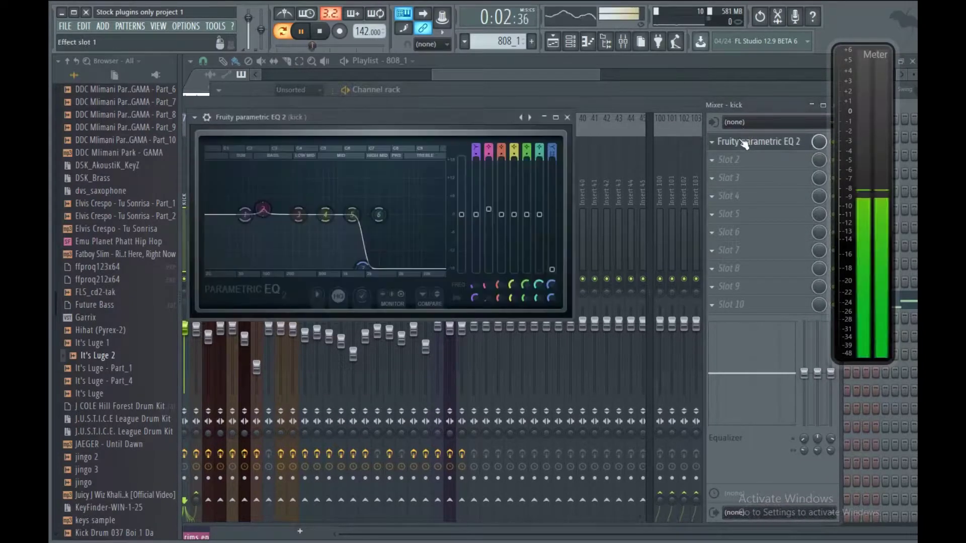
left_click(608, 105)
left_click(330, 32)
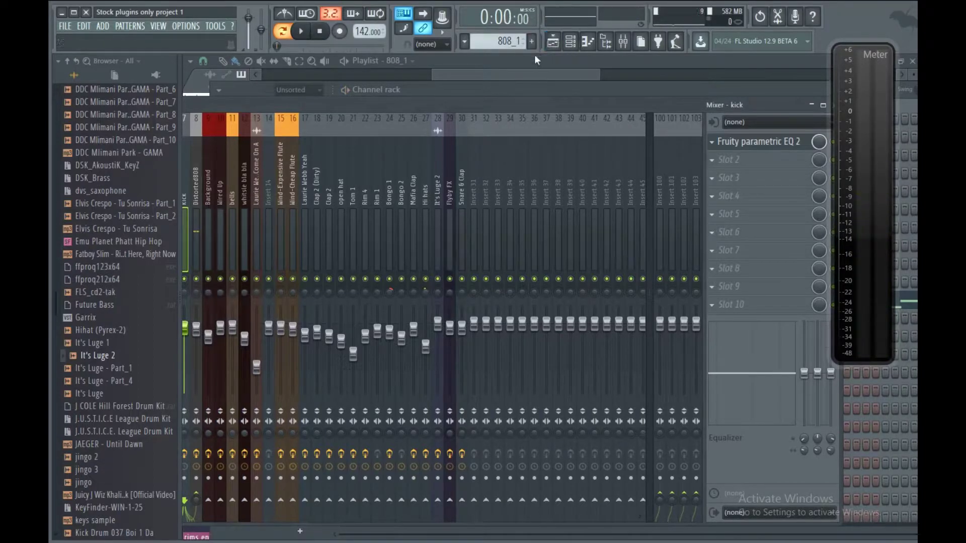
Switch to the 808_2 pattern and play back its Distorted808_1 notes in the piano roll.
left_click(571, 43)
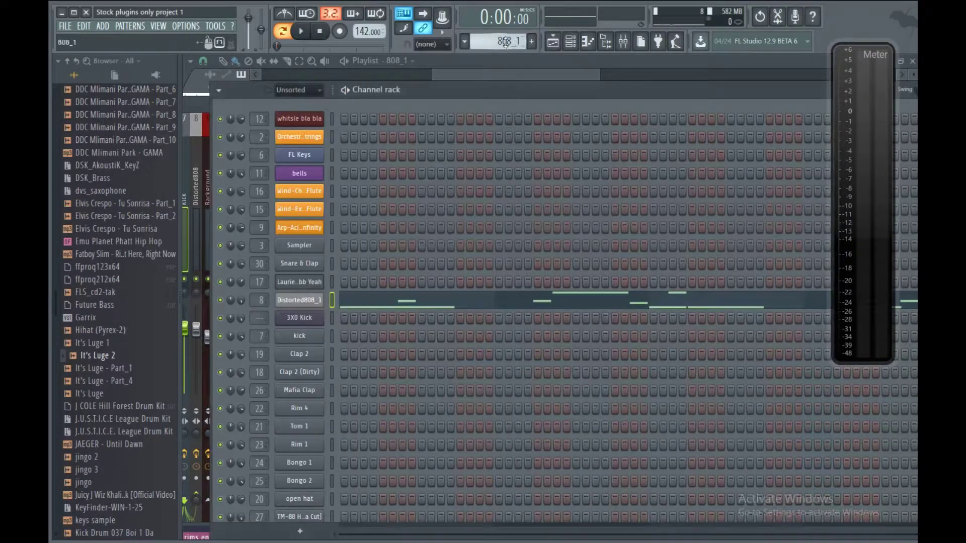
scroll(508, 41, "down", 1)
left_click(429, 305)
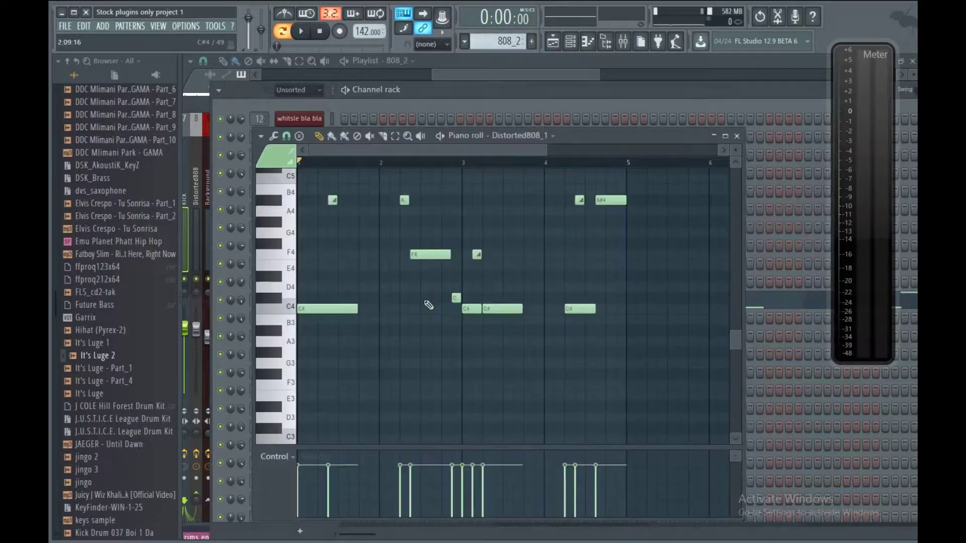
left_click(310, 41)
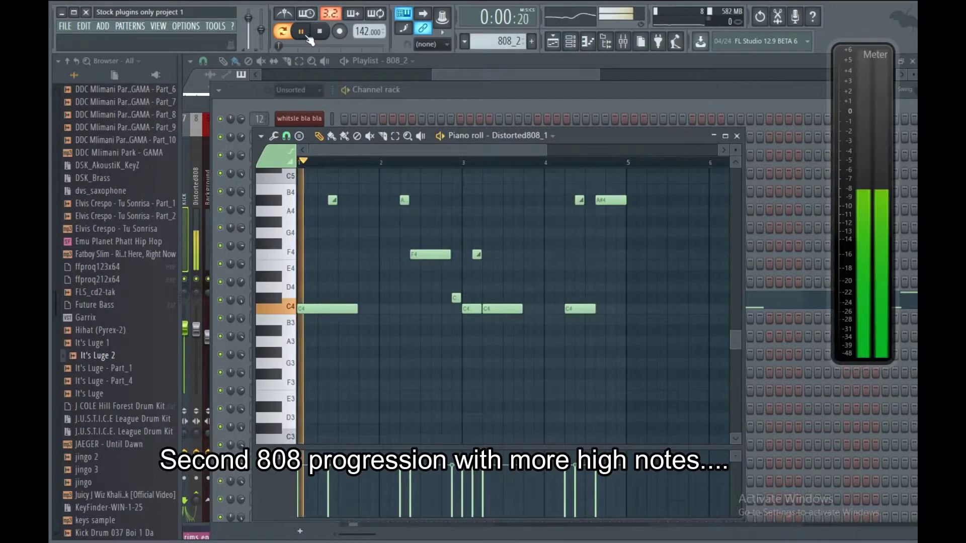
scroll(484, 262, "up", 1)
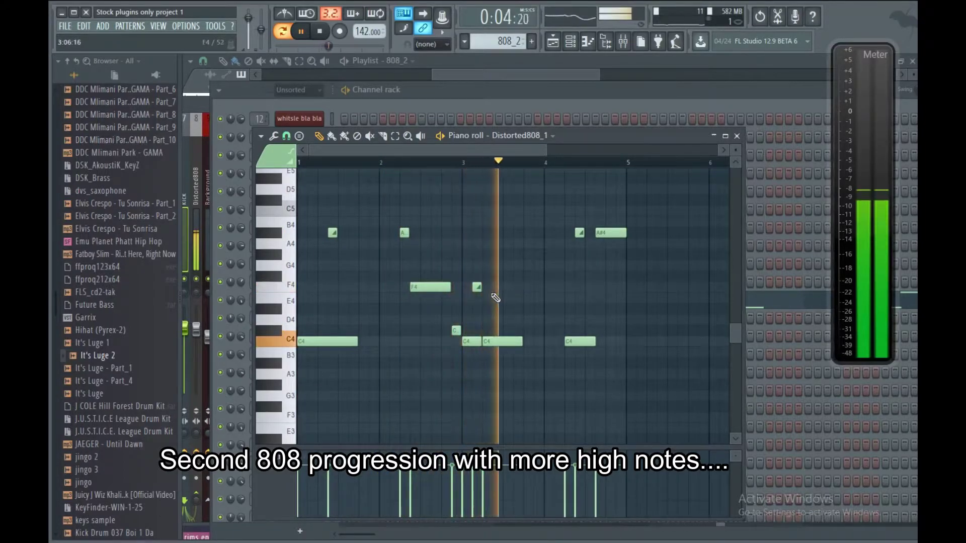
left_click(320, 32)
Switch to the kick pattern, review the kick's sampler settings and play back its piano roll notes.
left_click_drag(492, 44, 492, 38)
left_click(517, 100)
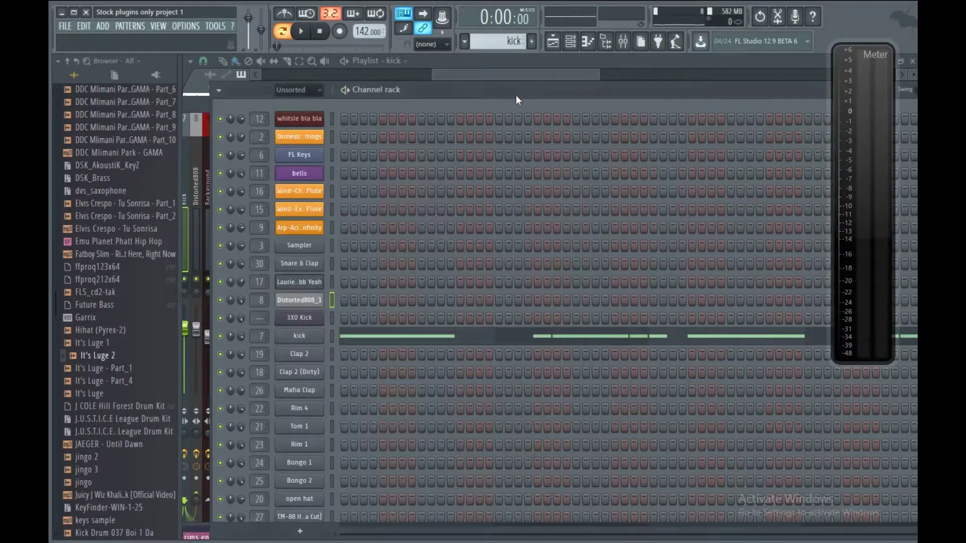
left_click(310, 336)
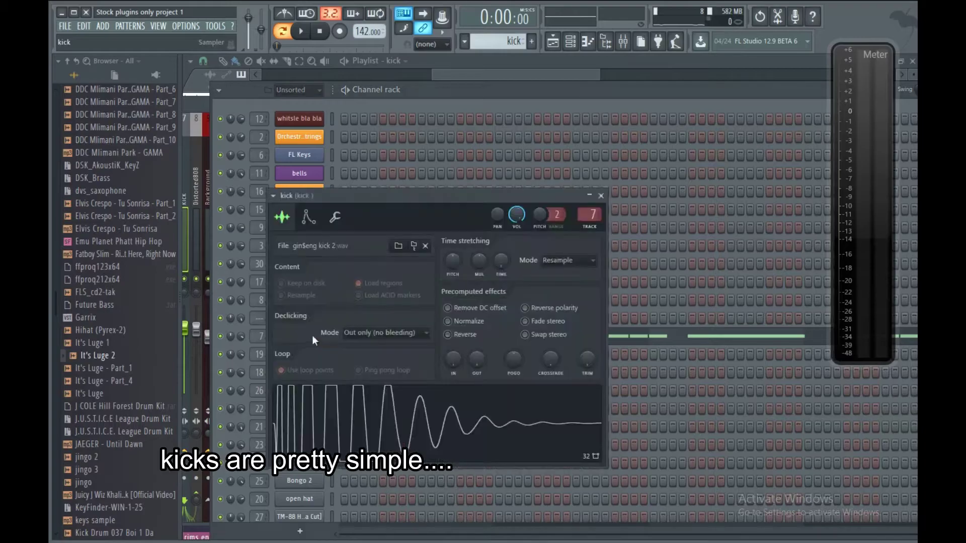
left_click(527, 88)
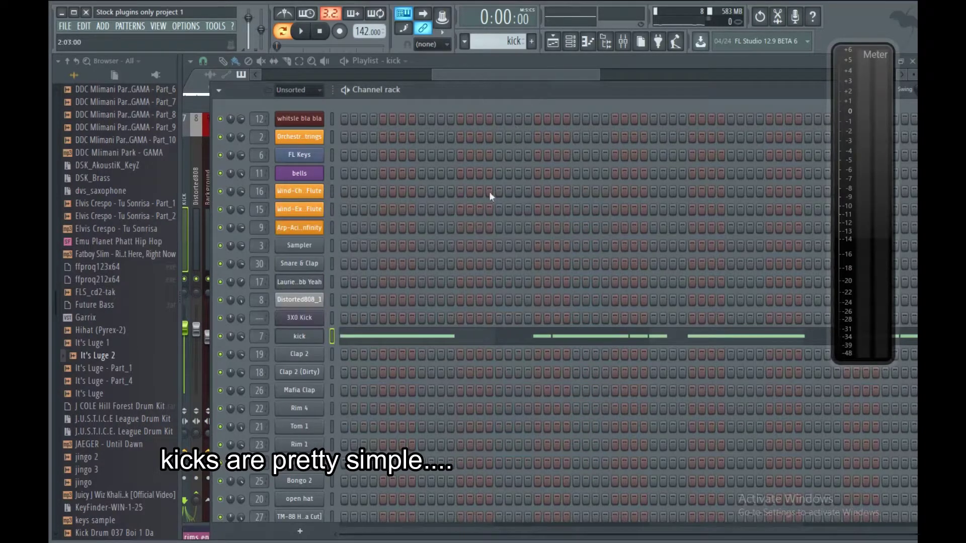
left_click(463, 343)
key("space")
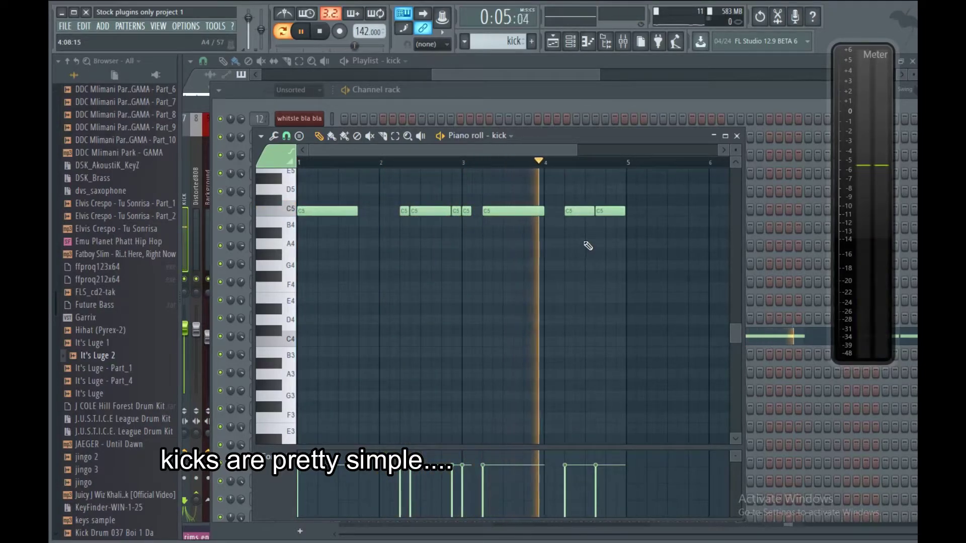
left_click(328, 36)
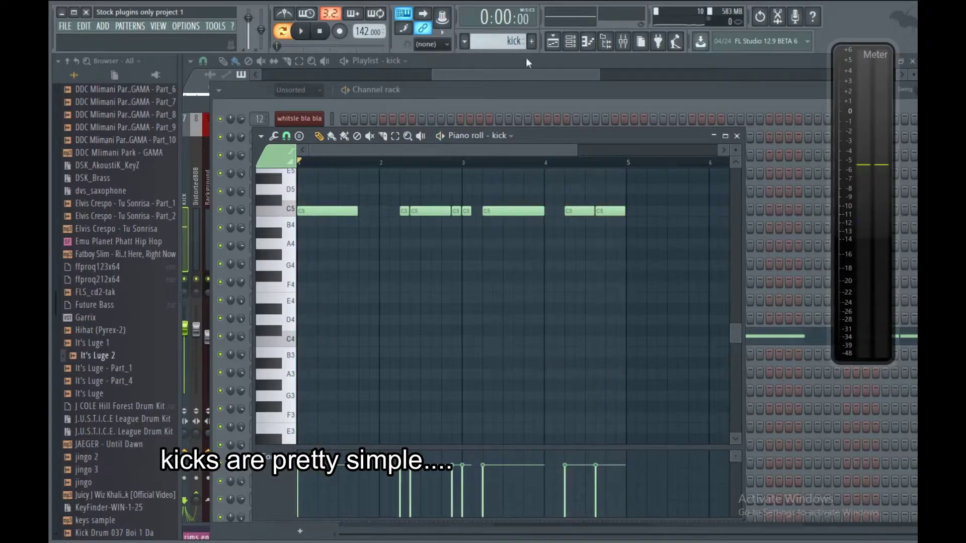
Return to the kick mixer track and examine the bands of its Fruity parametric EQ 2.
left_click(565, 95)
left_click(627, 44)
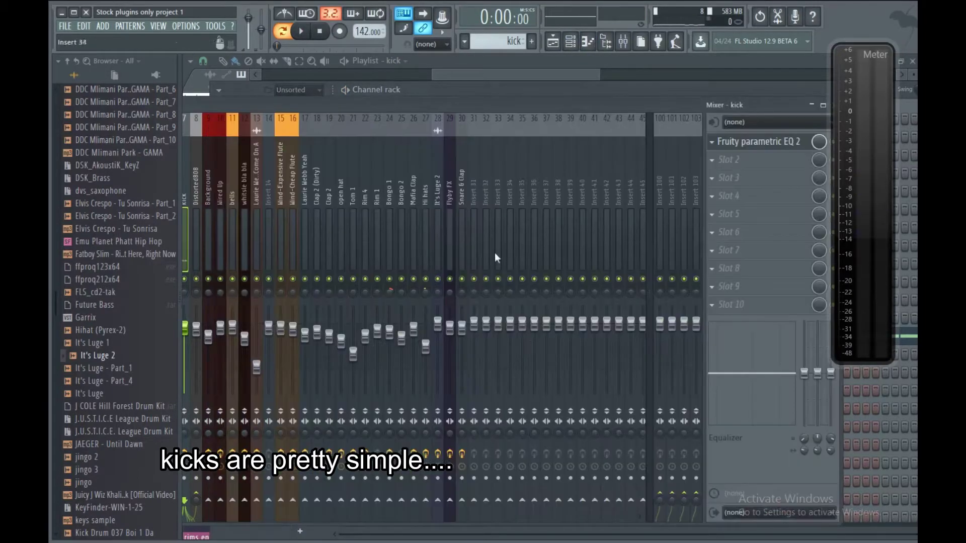
mouse_move(424, 101)
left_mouse_down()
mouse_move(517, 94)
mouse_move(436, 98)
left_mouse_up()
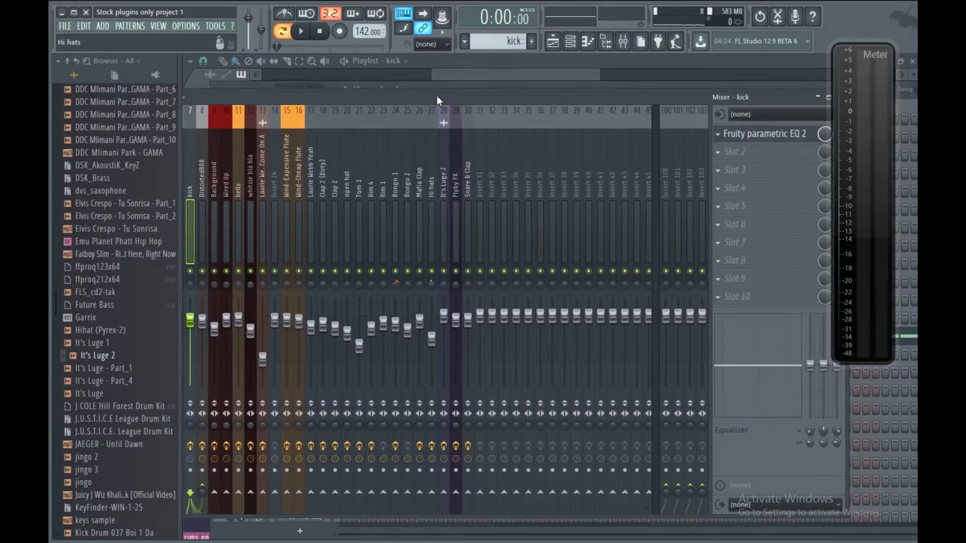
left_click(772, 135)
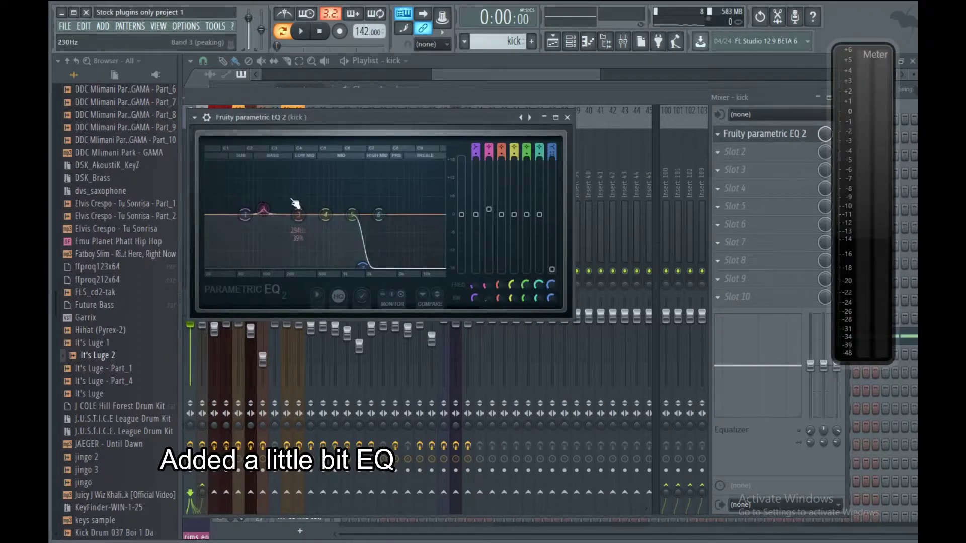
Play the claps pattern, then view the Clap 2 (Dirty) sampler settings and its effects chain in the mixer.
left_click(573, 44)
scroll(507, 40, "down", 1)
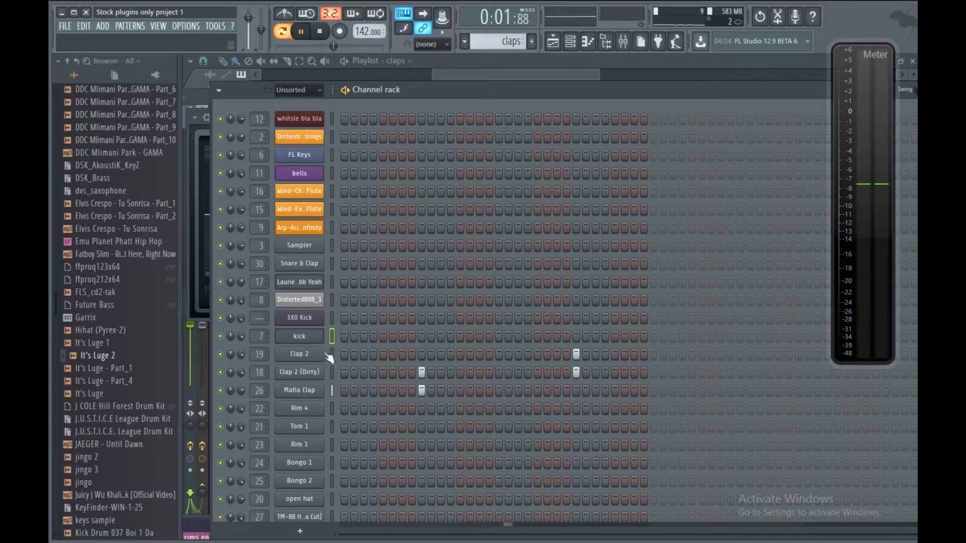
key("space")
left_click(309, 376)
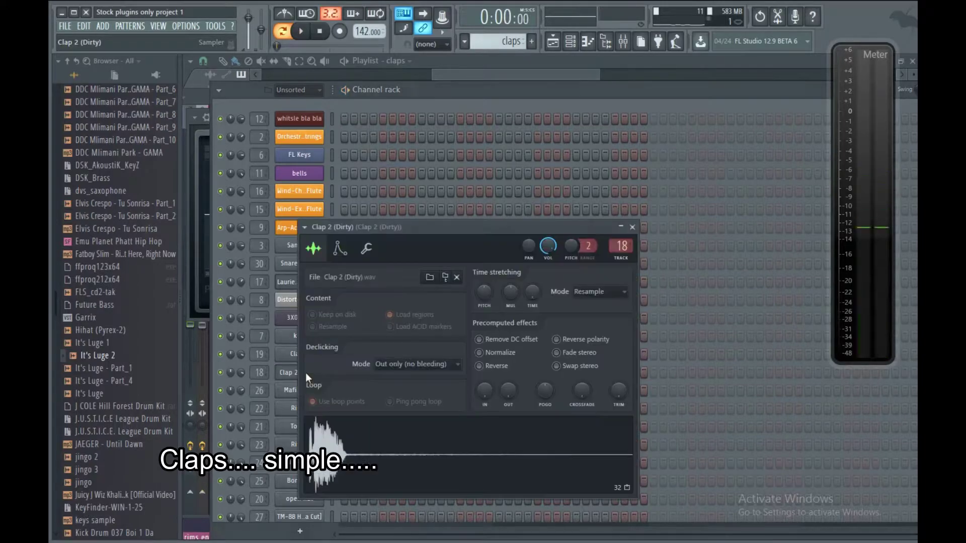
left_click(628, 45)
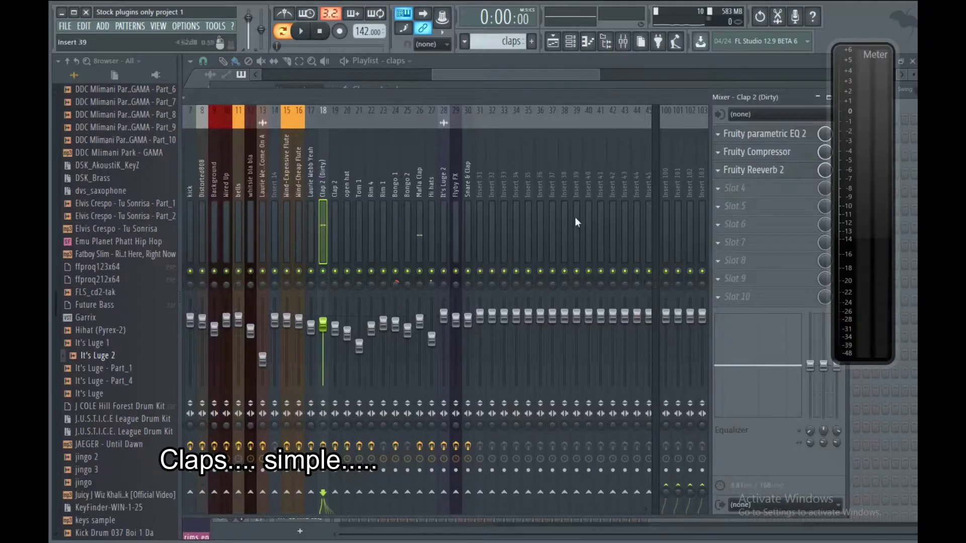
Review the Fruity parametric EQ 2, Fruity Compressor and Fruity Reeverb 2 settings on the Clap 2 (Dirty) mixer track.
left_click(762, 138)
left_click(761, 158)
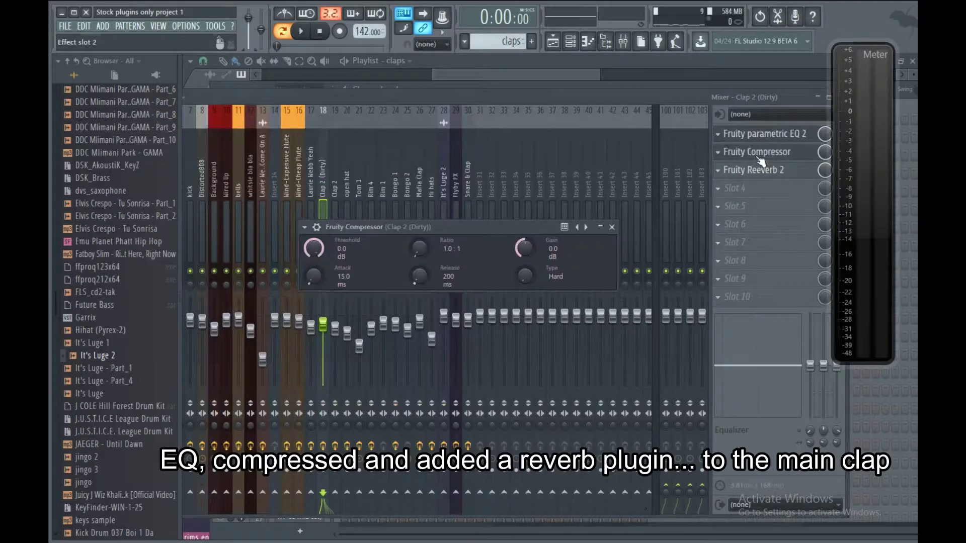
left_click(762, 171)
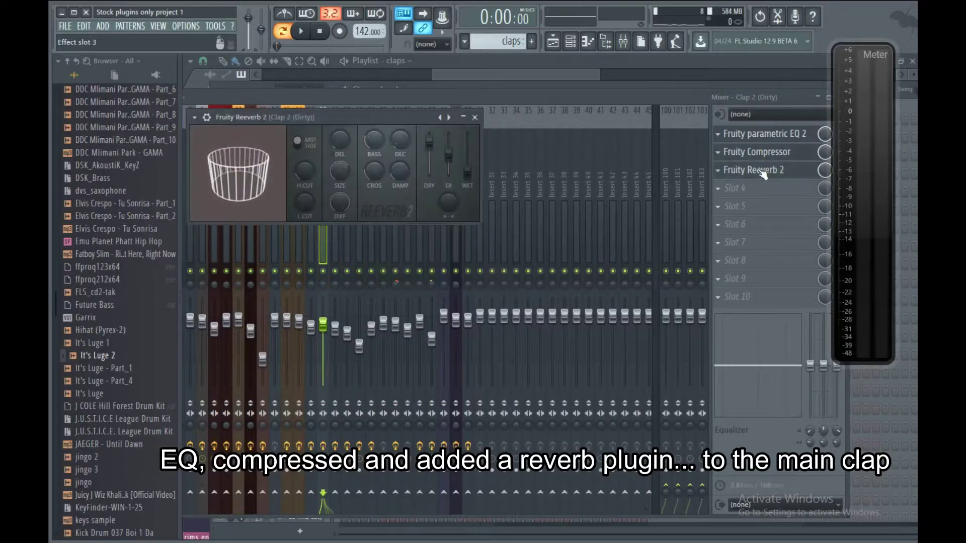
View the Clap 2 sampler settings and the Fruity Compressor and Fruity parametric EQ 2 on its mixer track.
left_click(572, 41)
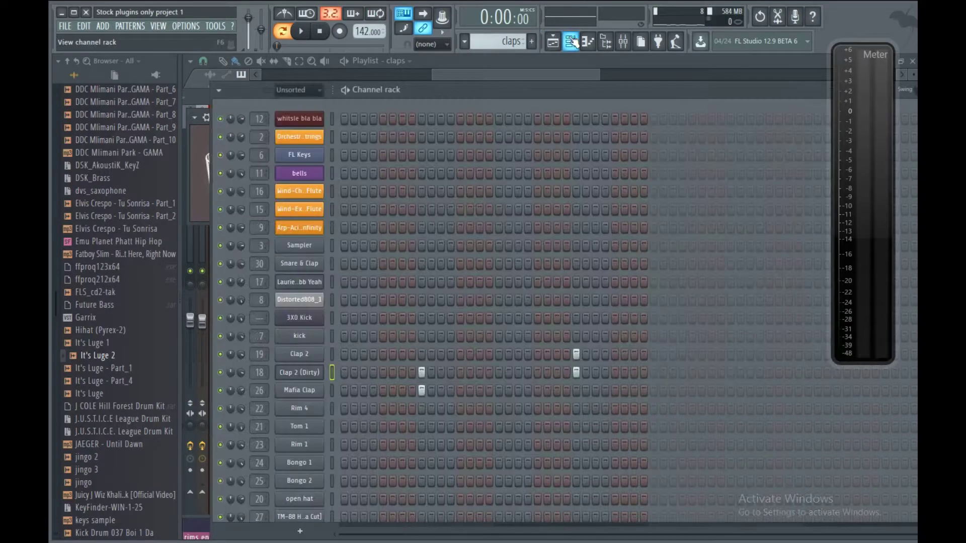
left_click(302, 355)
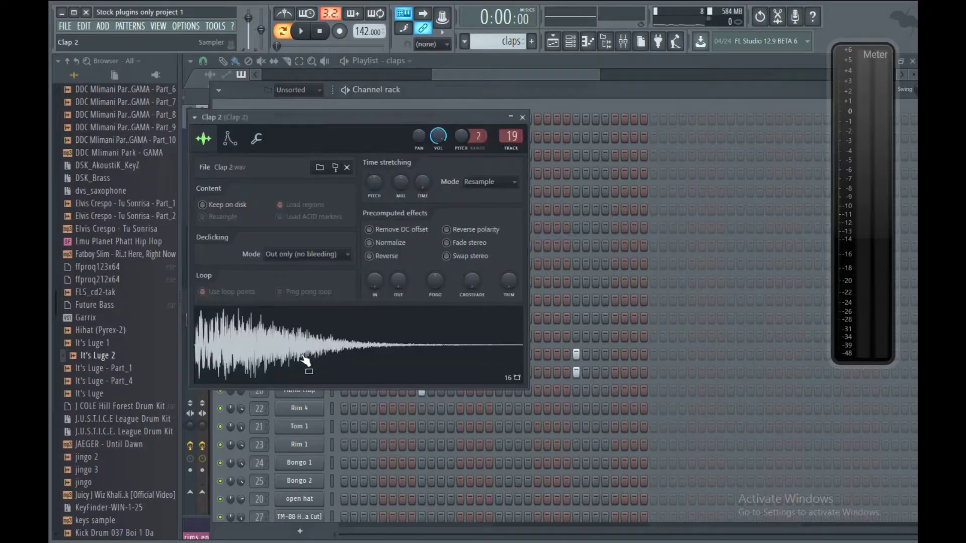
left_click(631, 45)
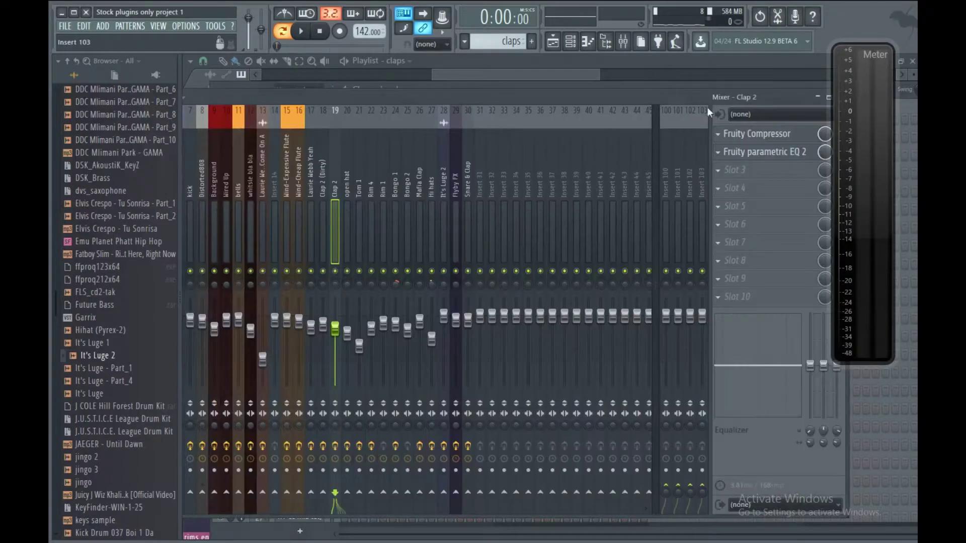
left_click(763, 136)
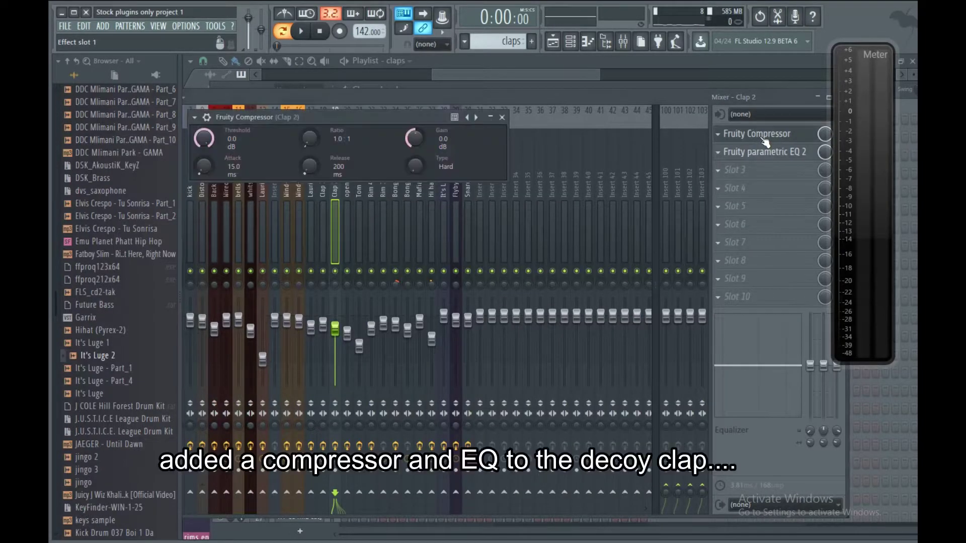
left_click(766, 152)
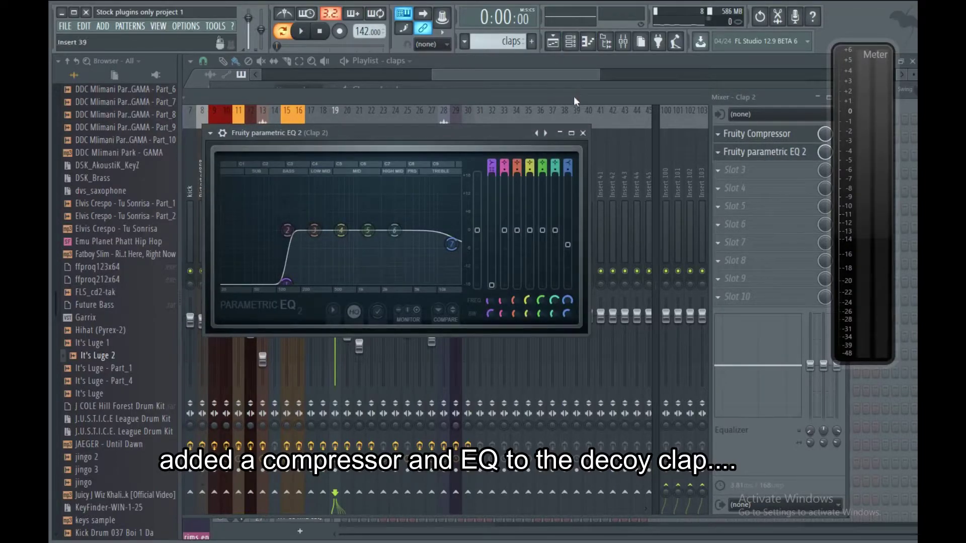
Switch to the percusions pattern, play it back and view the Rim 4 sampler settings.
left_click(579, 47)
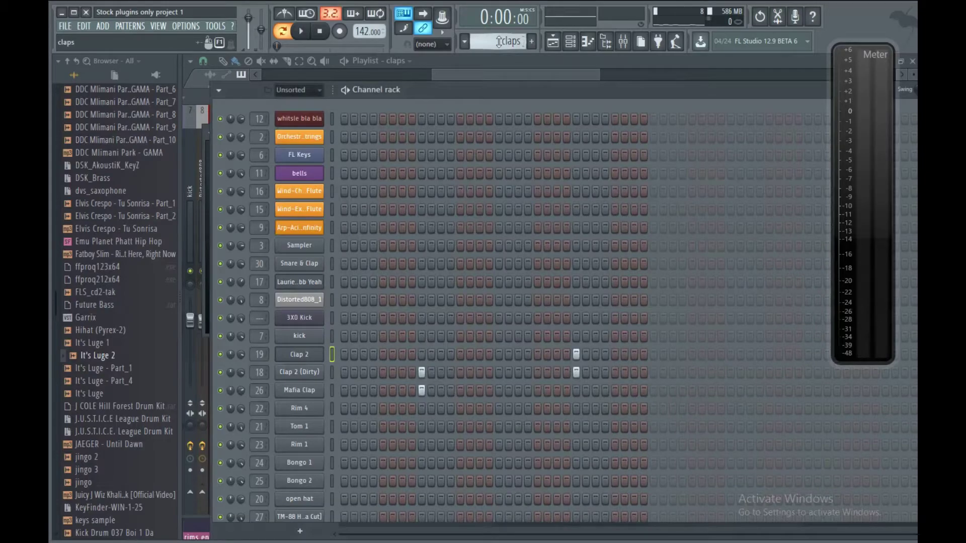
scroll(499, 41, "down", 1)
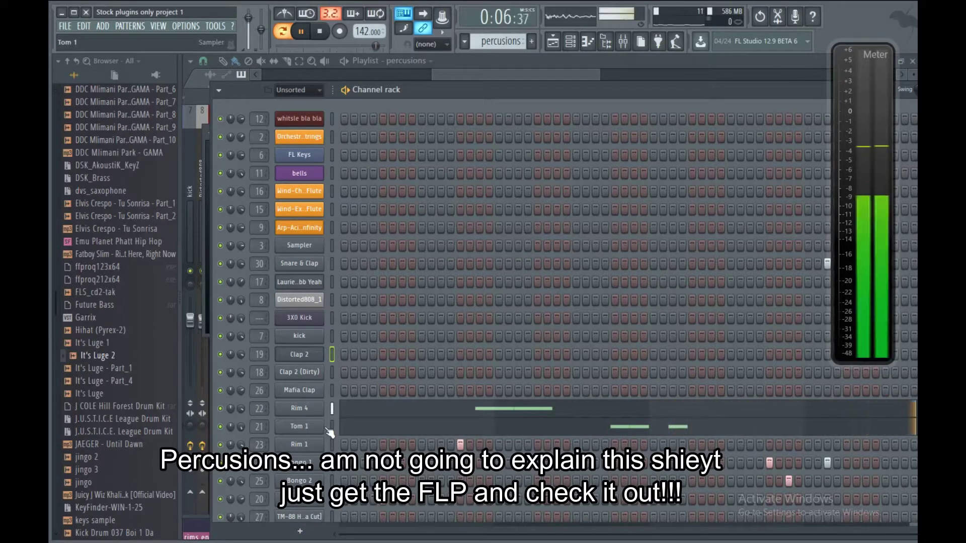
key("space")
left_click(307, 410)
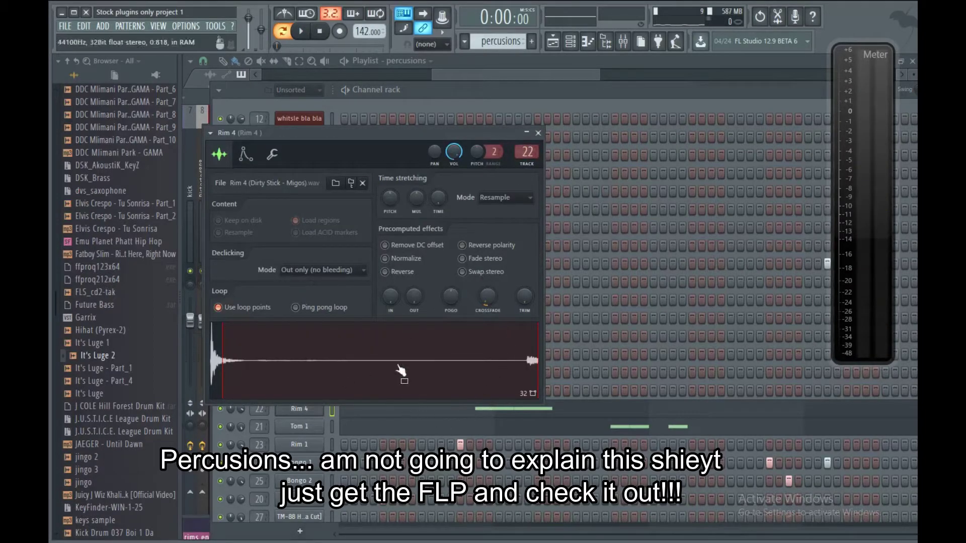
left_click(565, 85)
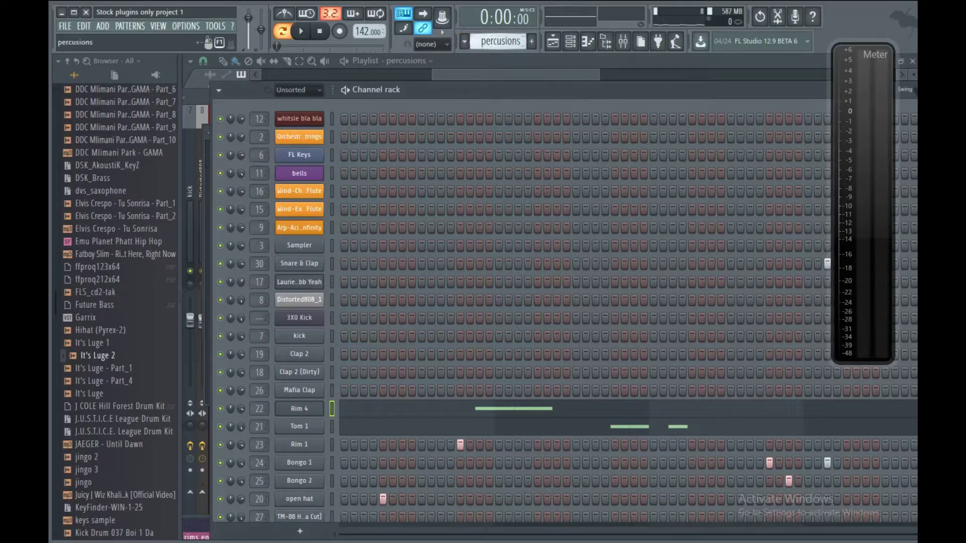
Switch to the hats 1 pattern and play it while viewing the TM-88 Hats sampler settings and piano roll notes.
scroll(491, 42, "down", 1)
scroll(425, 270, "down", 2)
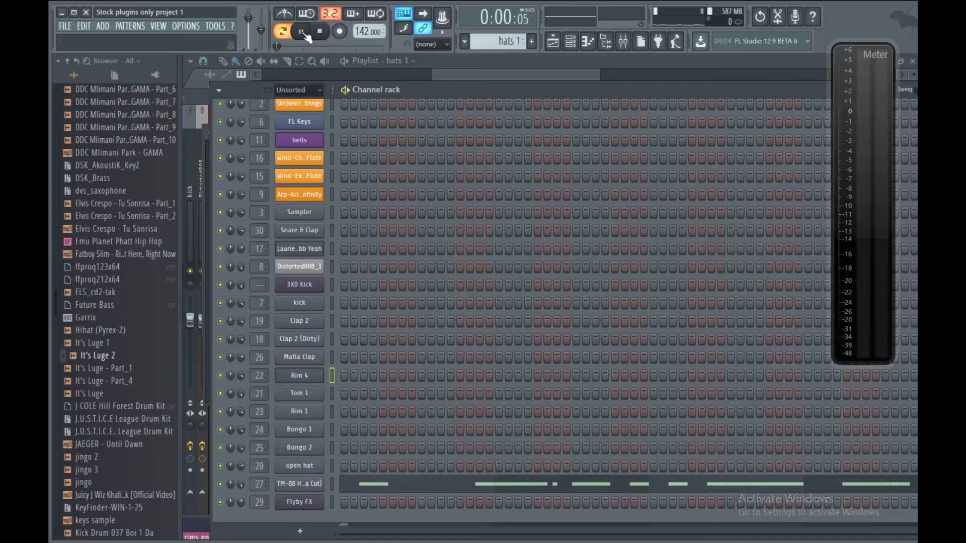
left_click(301, 484)
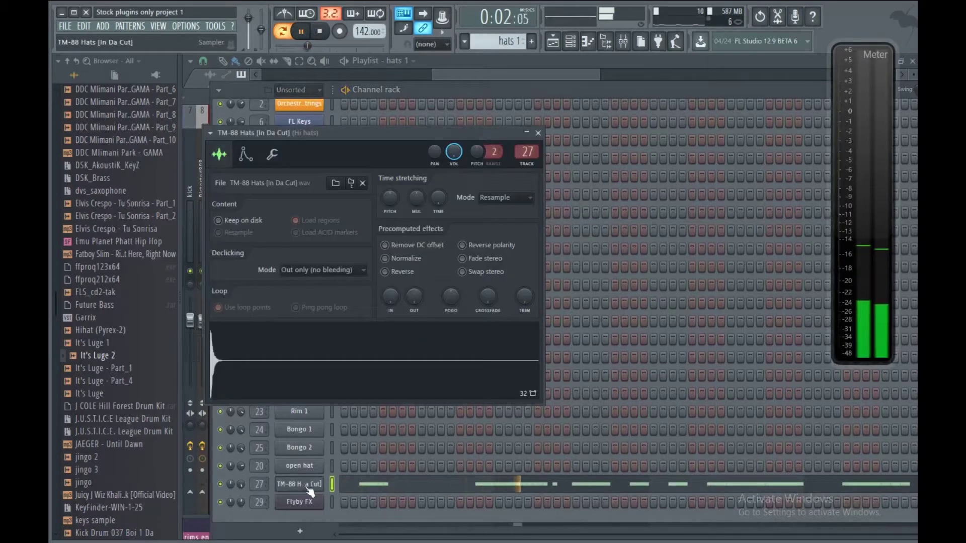
left_click(397, 485)
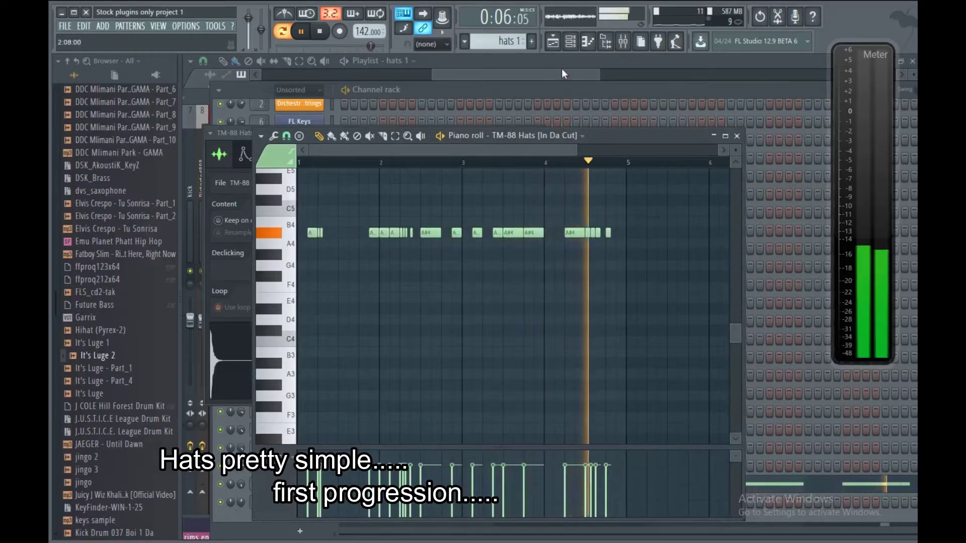
key("space")
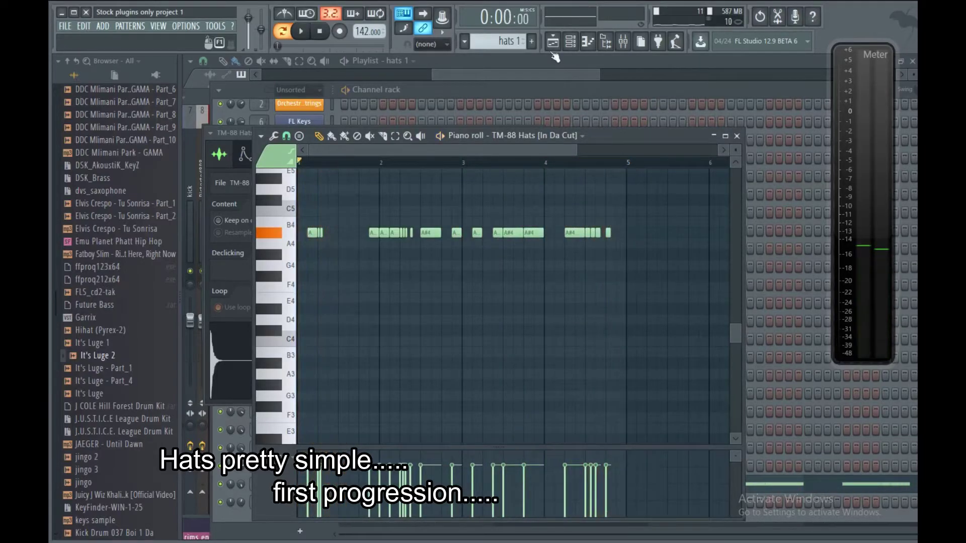
Switch to the hats 2 pattern and play back its TM-88 Hats notes in the piano roll.
scroll(498, 41, "up", 1)
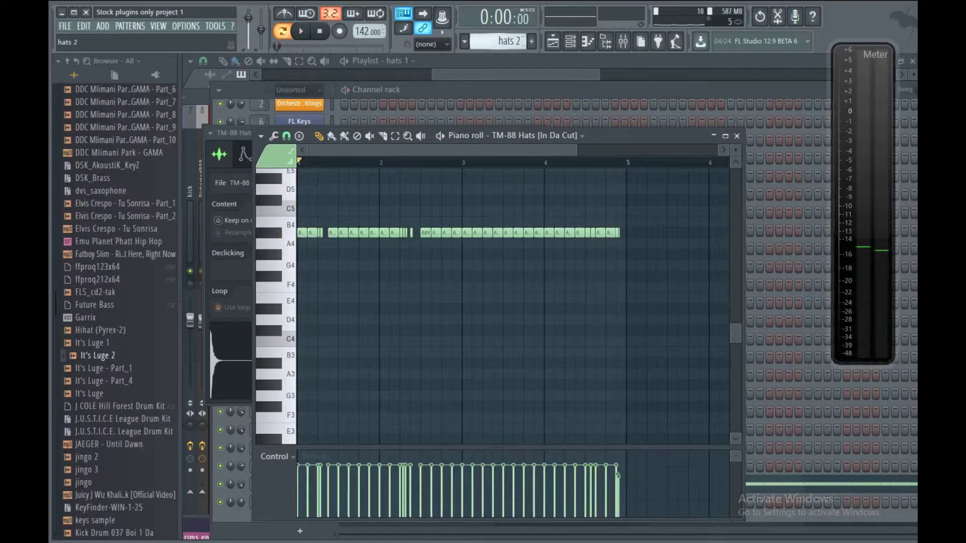
key("space")
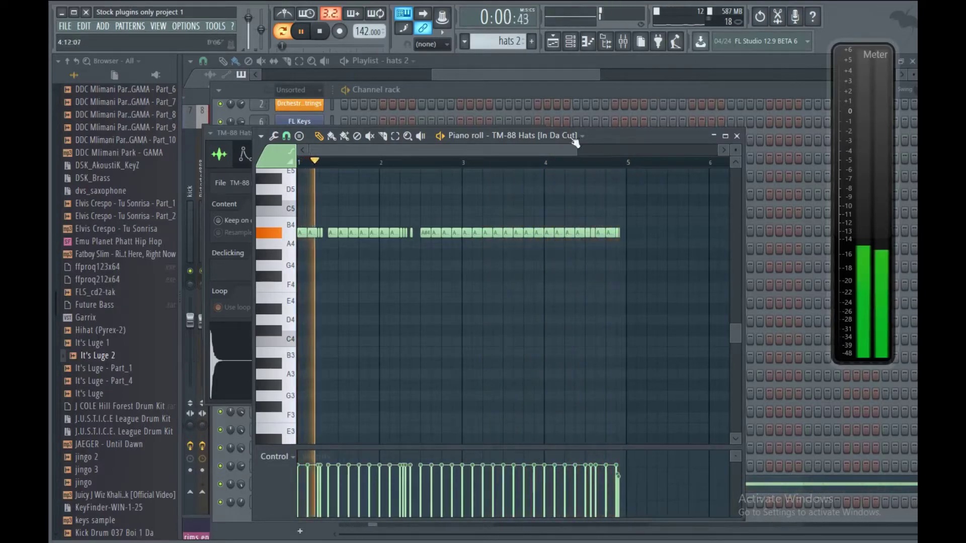
key("space")
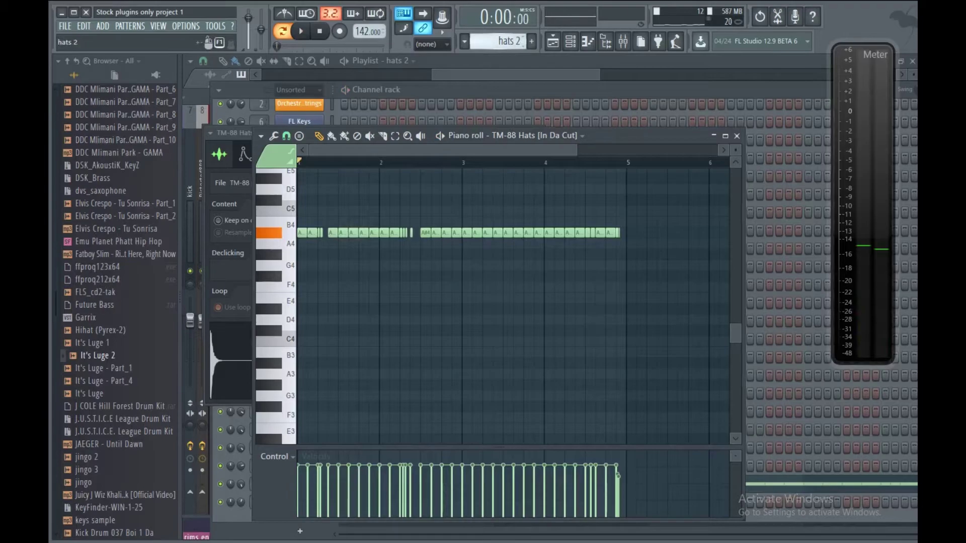
Play the fx pattern while viewing the Flyby FX piano roll note and its 3x Osc settings.
scroll(497, 41, "down", 1)
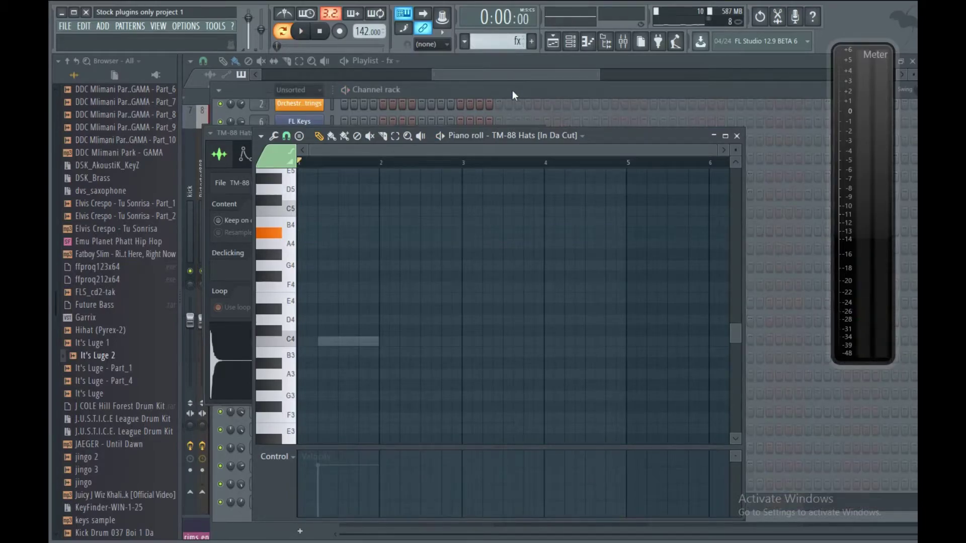
left_click(513, 90)
left_click(442, 503)
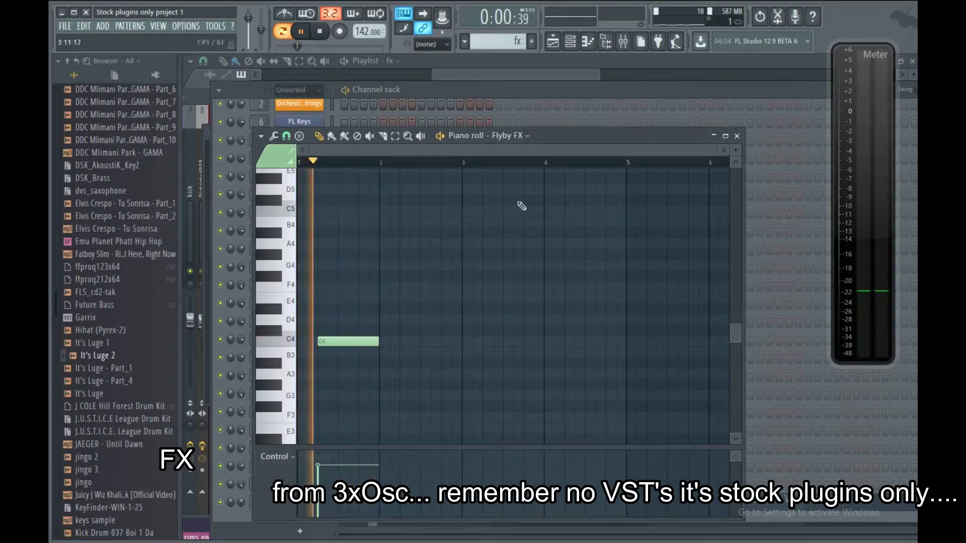
left_click(509, 94)
left_click(311, 504)
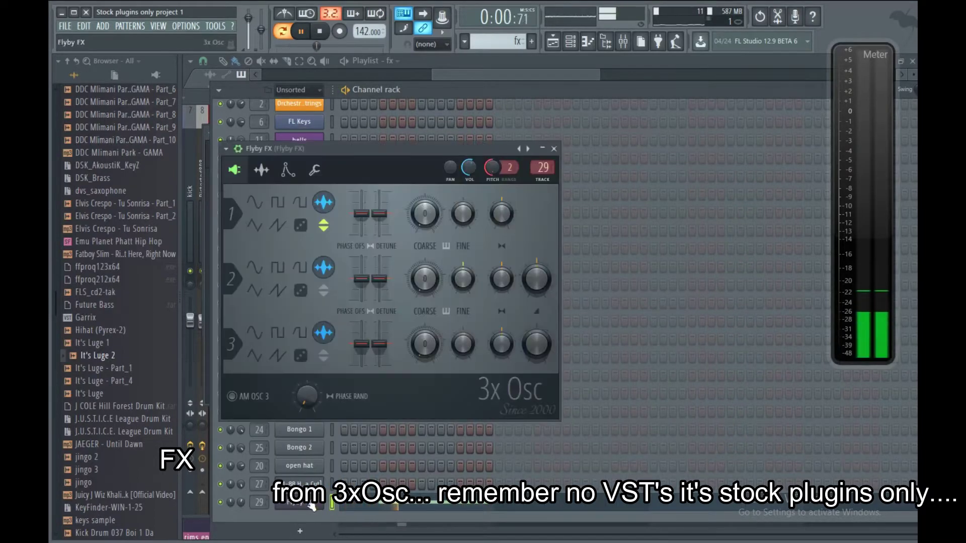
left_click(491, 89)
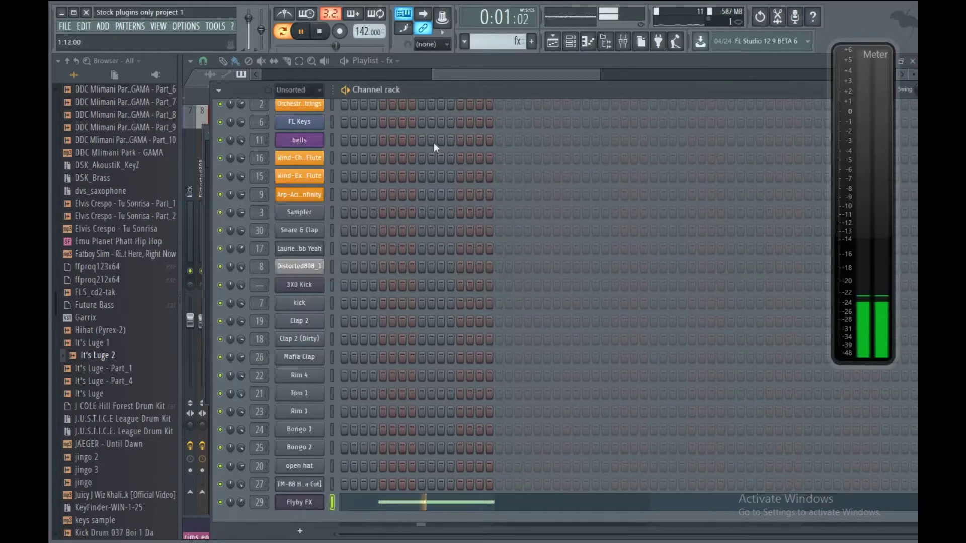
key("space")
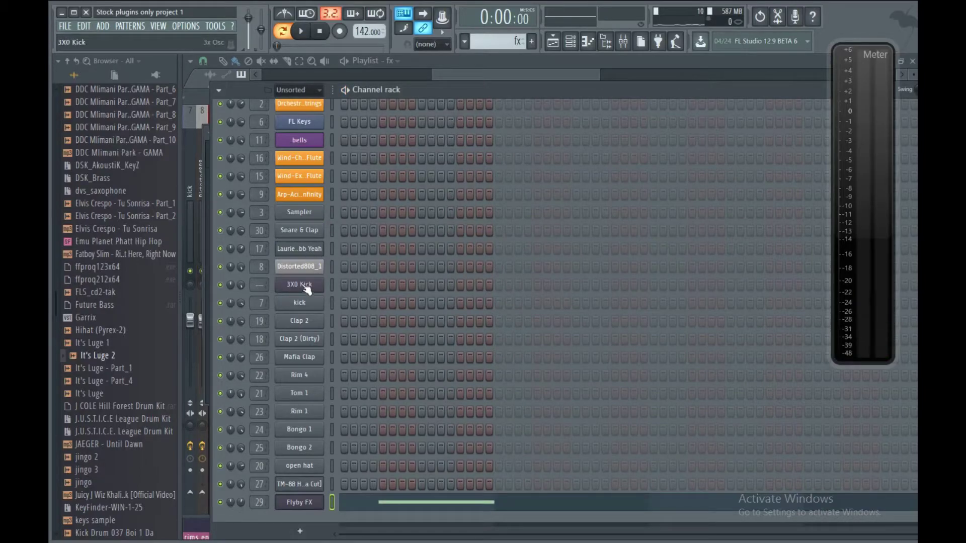
Review the 3x Osc oscillator settings of the Distorted808_1 channel.
left_click(304, 269)
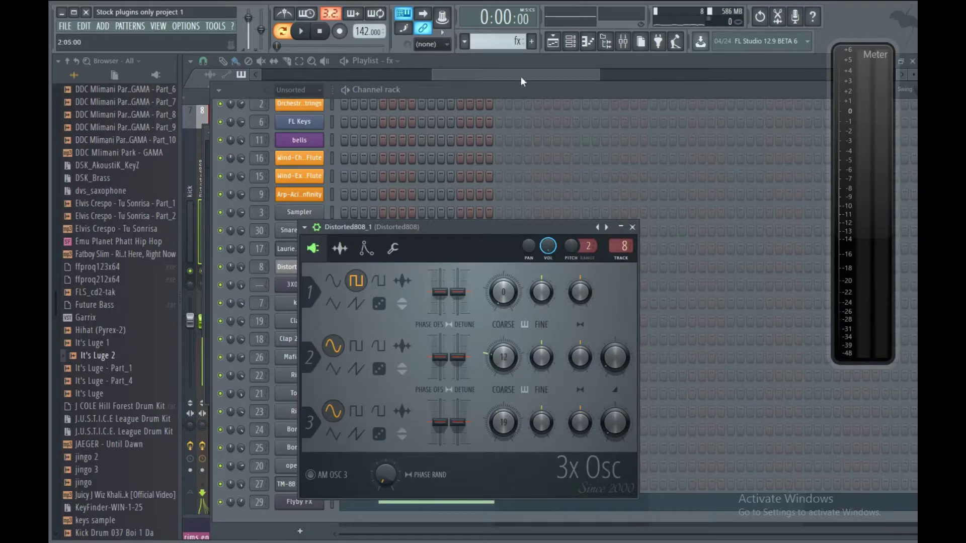
left_click(516, 92)
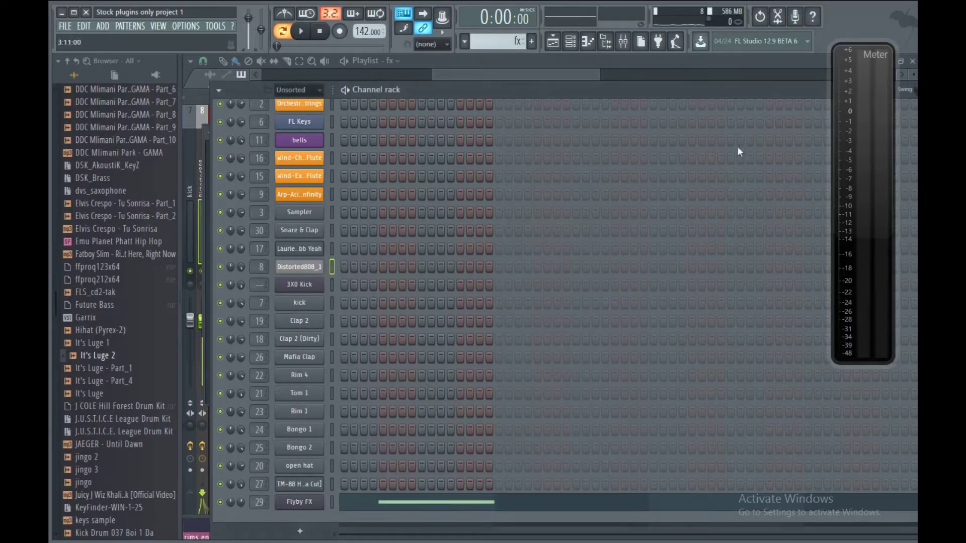
Play back the rim entry pattern and the claps 2 pattern in the channel rack.
left_click_drag(504, 42, 504, 38)
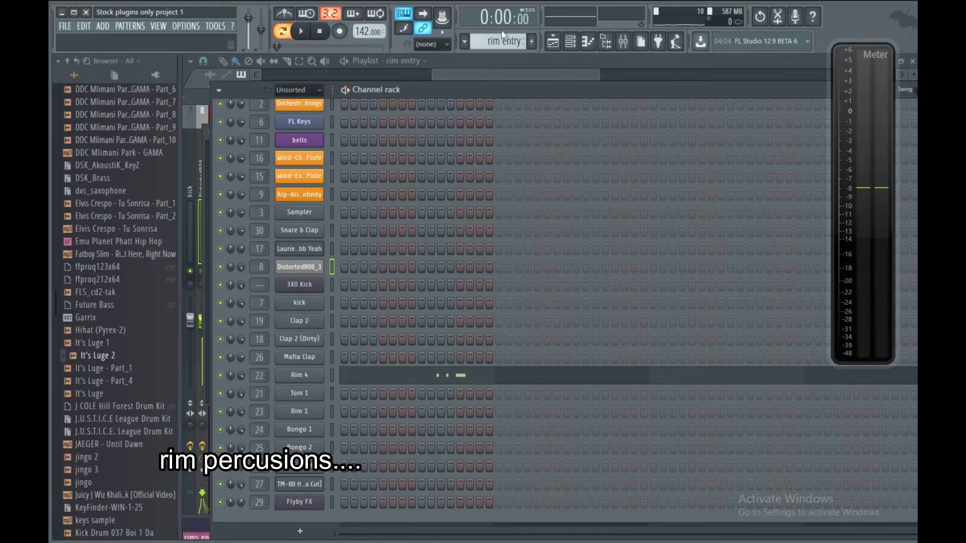
left_click_drag(504, 42, 504, 38)
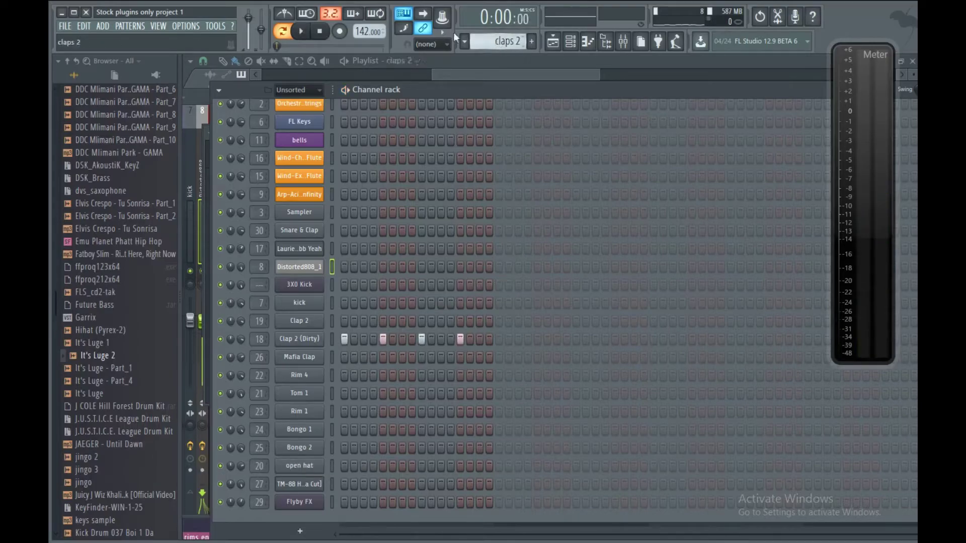
key("space")
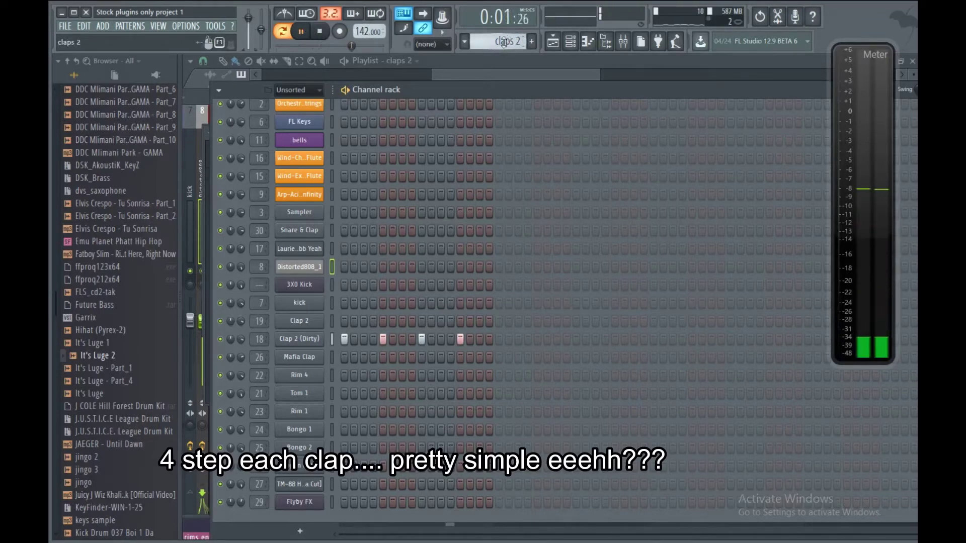
key("space")
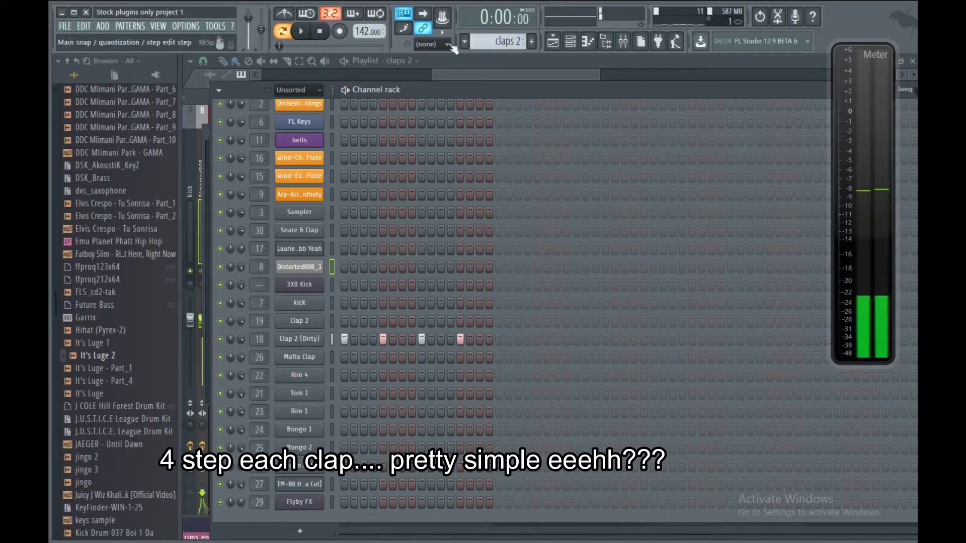
Play the keys pattern and view the FL Keys instrument settings.
left_click_drag(496, 43, 497, 38)
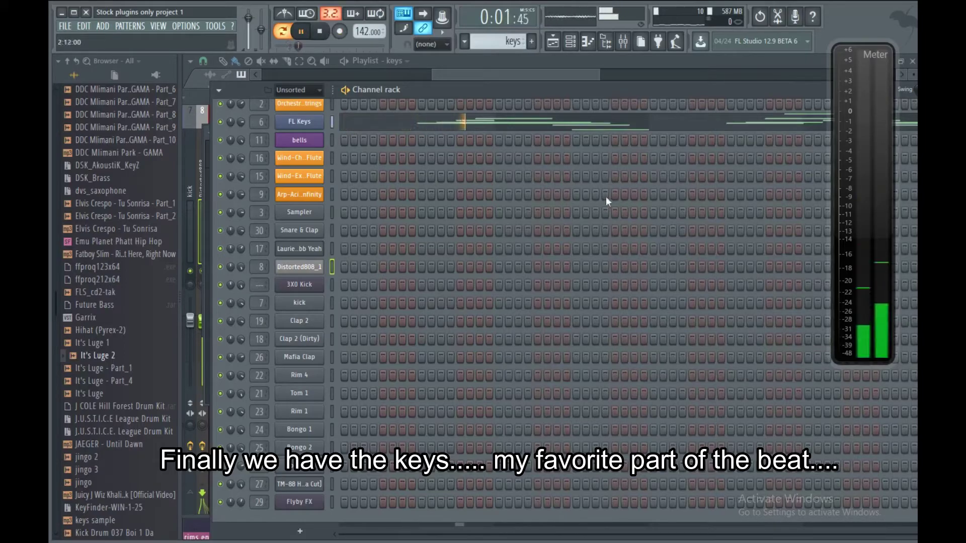
left_click(302, 122)
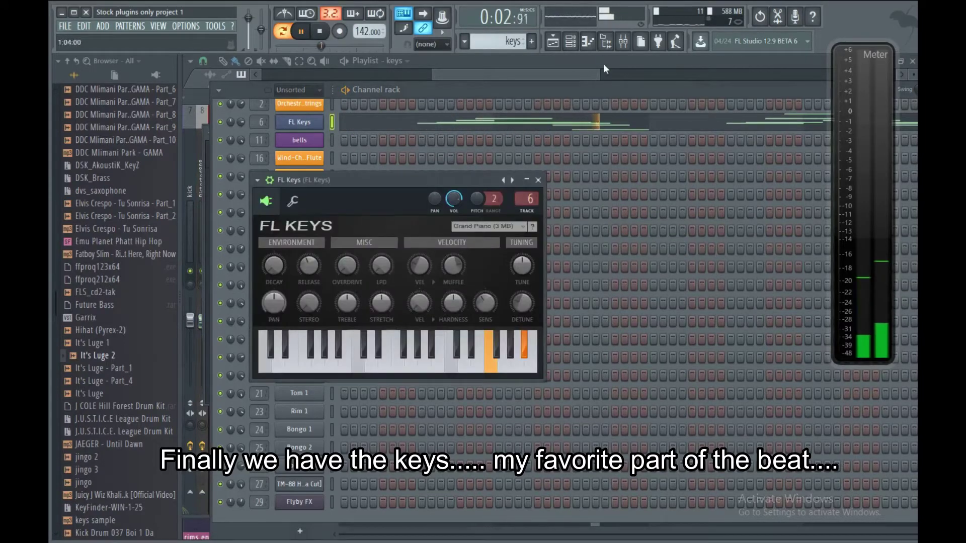
Examine the Fruity parametric EQ 2 and Fruity Reeverb 2 on the FL Keys mixer track during playback.
left_click(624, 43)
left_click_drag(502, 92, 491, 114)
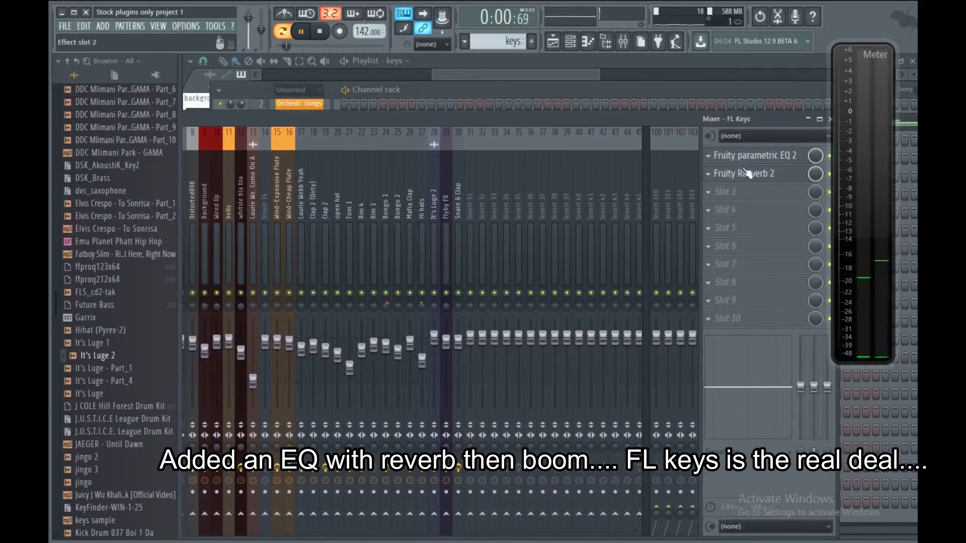
left_click(755, 156)
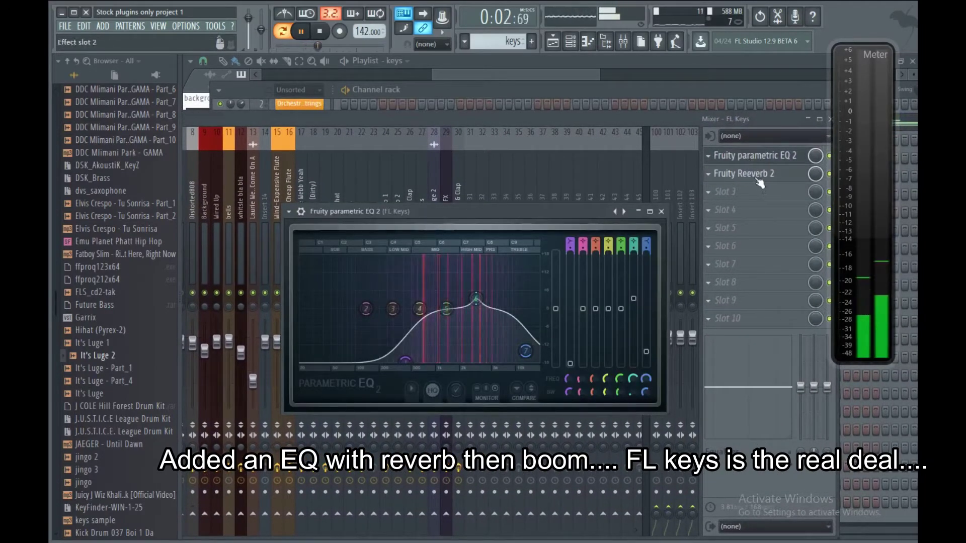
left_click(759, 179)
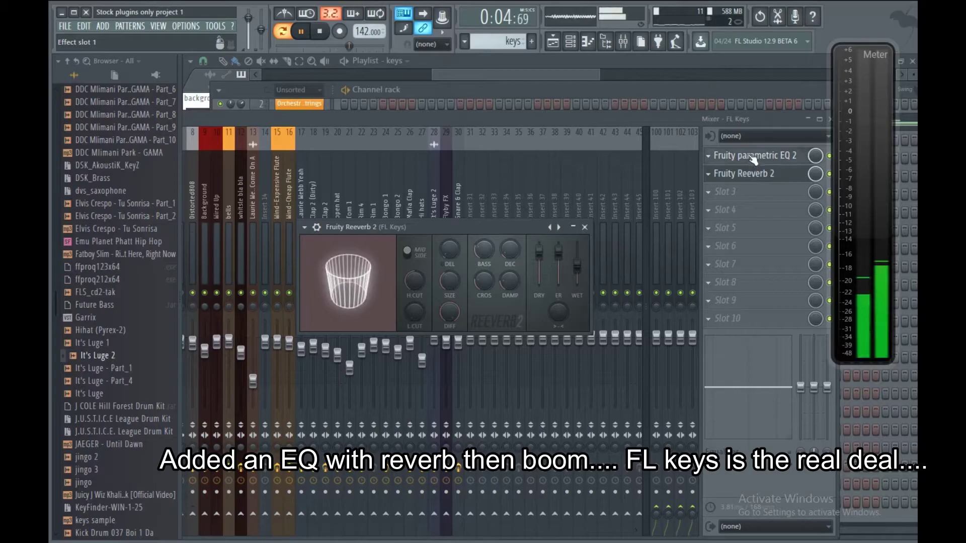
left_click(751, 157)
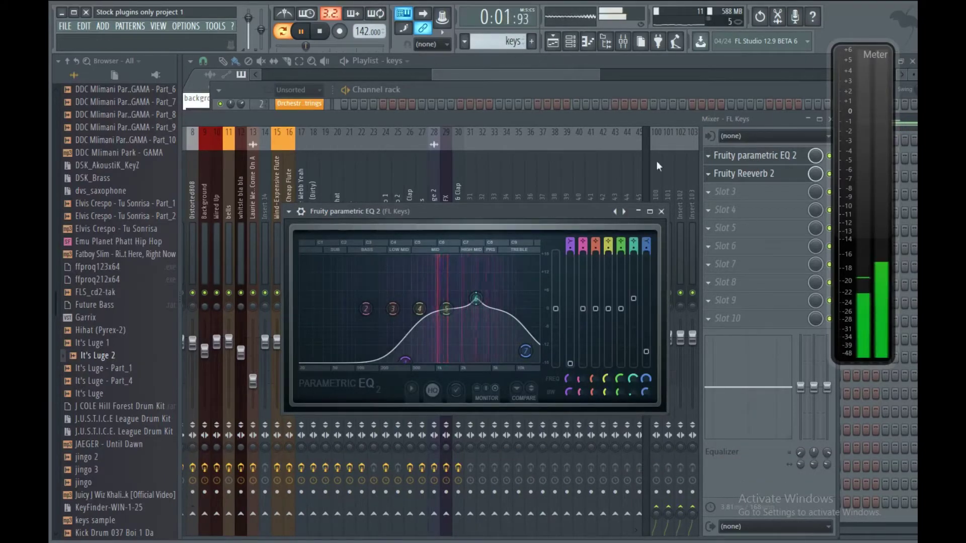
Stop the keys pattern's playback, show the channel rack and switch to a new empty pattern.
left_click(320, 32)
left_click(571, 41)
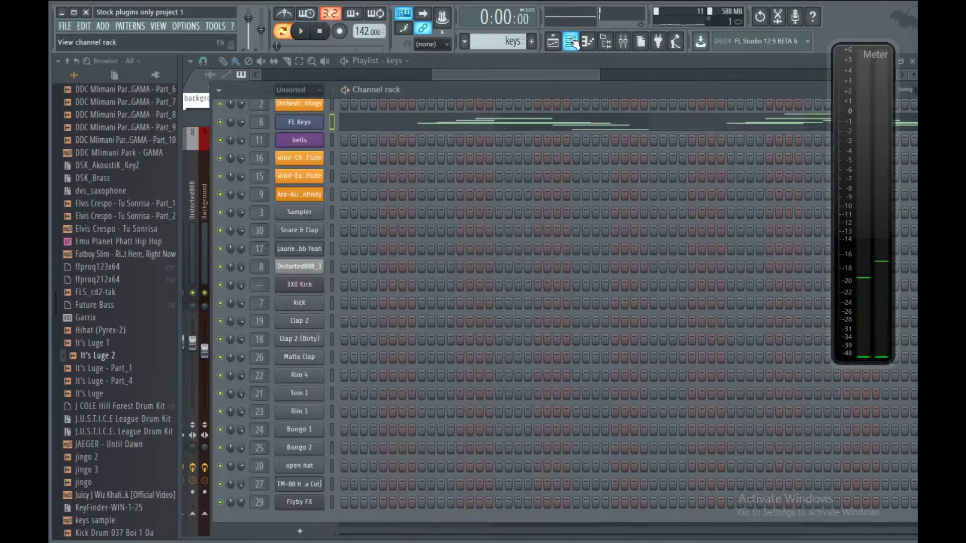
left_click(532, 41)
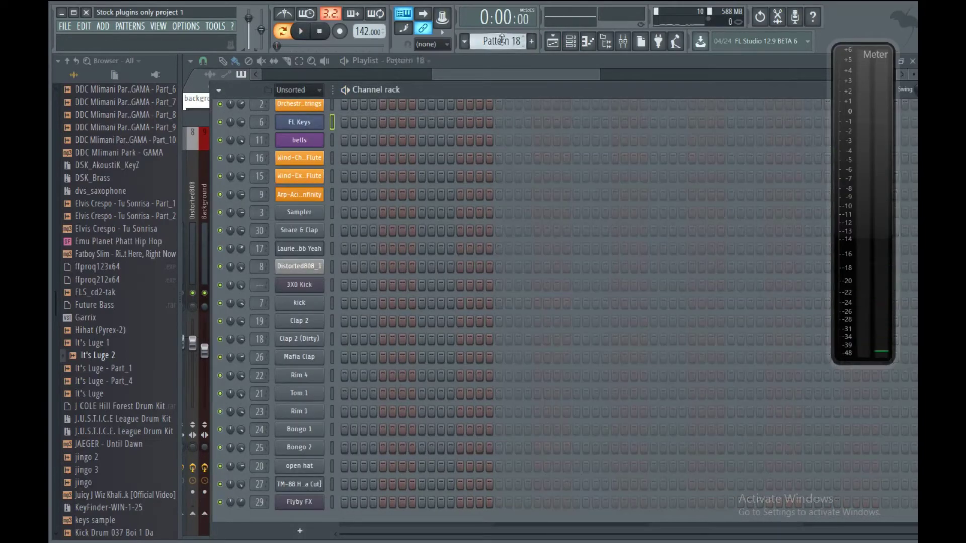
Play the song arrangement in the playlist from bar 65 and review its tracks across the full timeline.
left_click(553, 42)
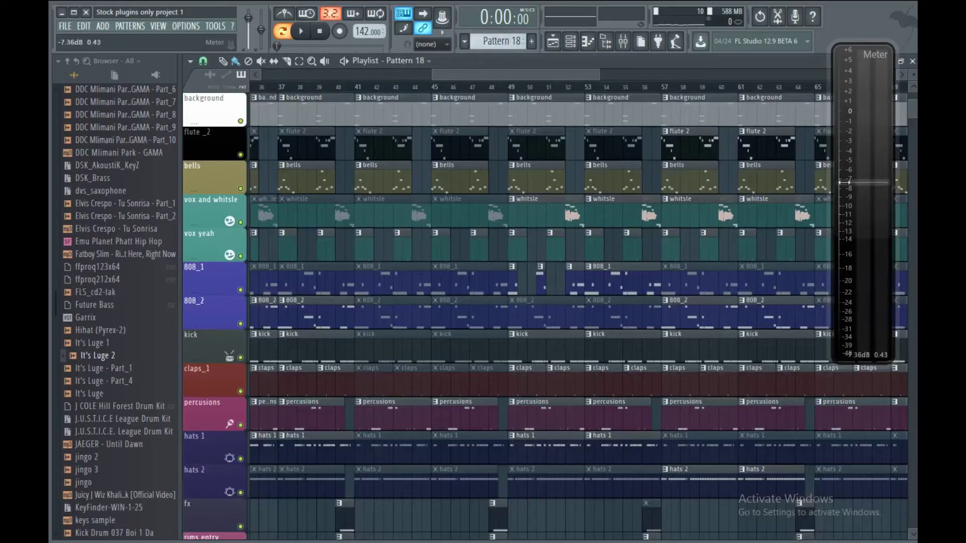
left_click_drag(434, 76, 216, 82)
left_click_drag(597, 82, 664, 78)
scroll(524, 251, "down", 6)
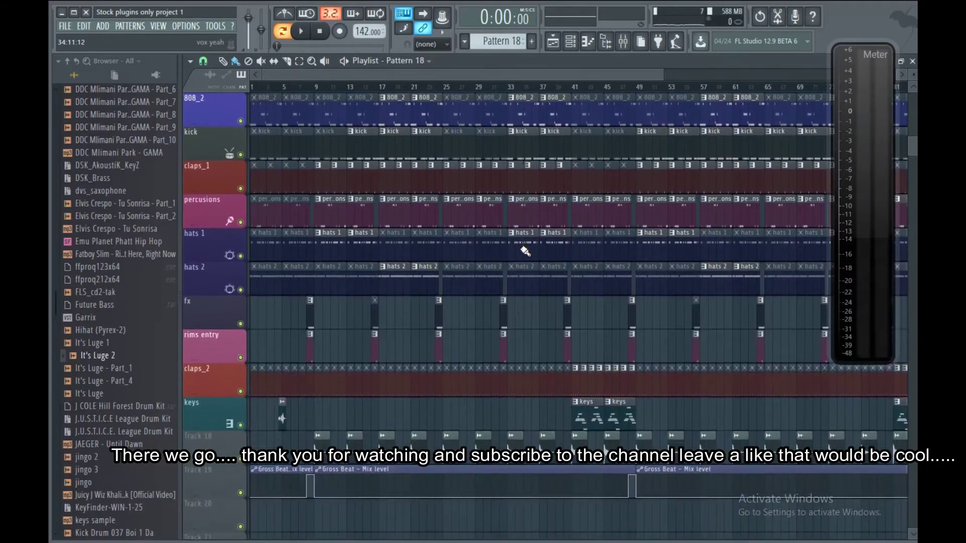
left_click_drag(539, 73, 662, 74)
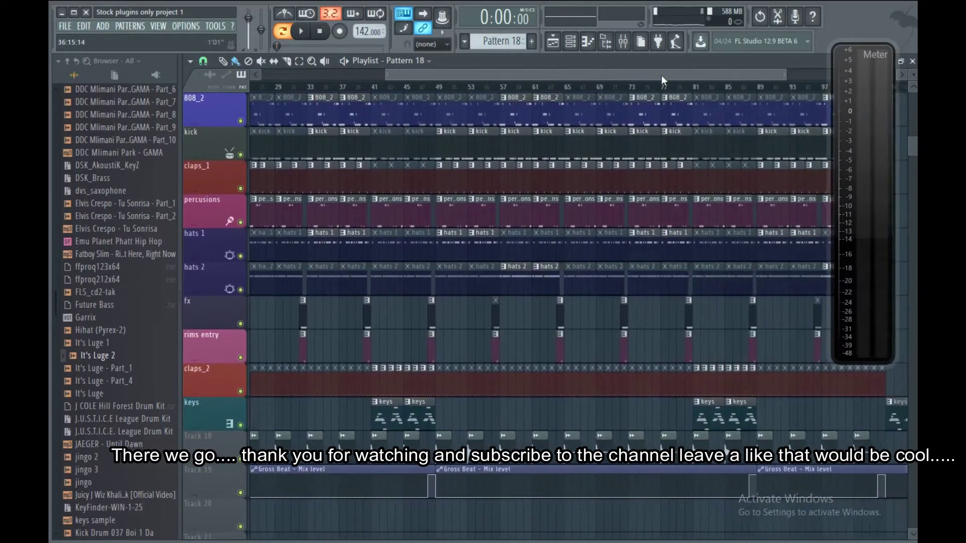
left_click(567, 91)
key("space")
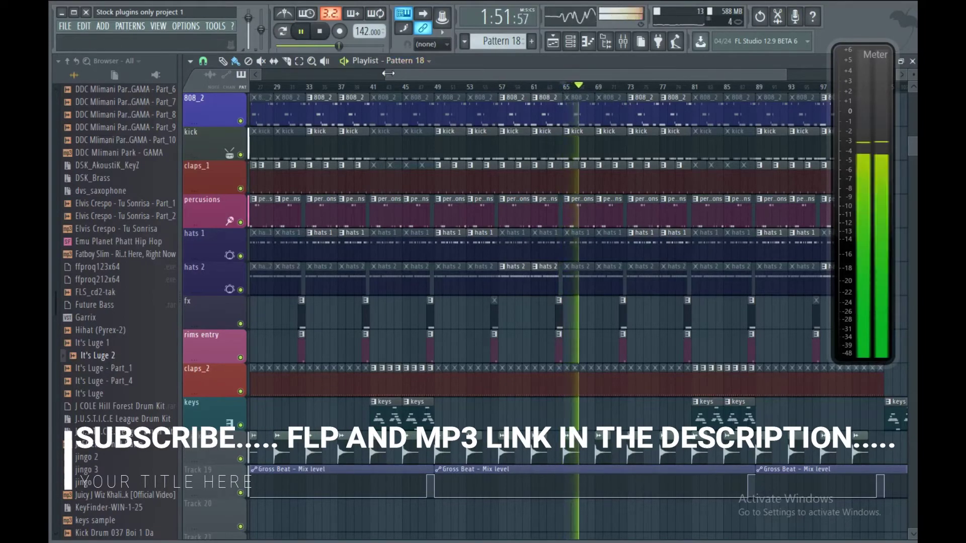
left_click_drag(386, 74, 366, 76)
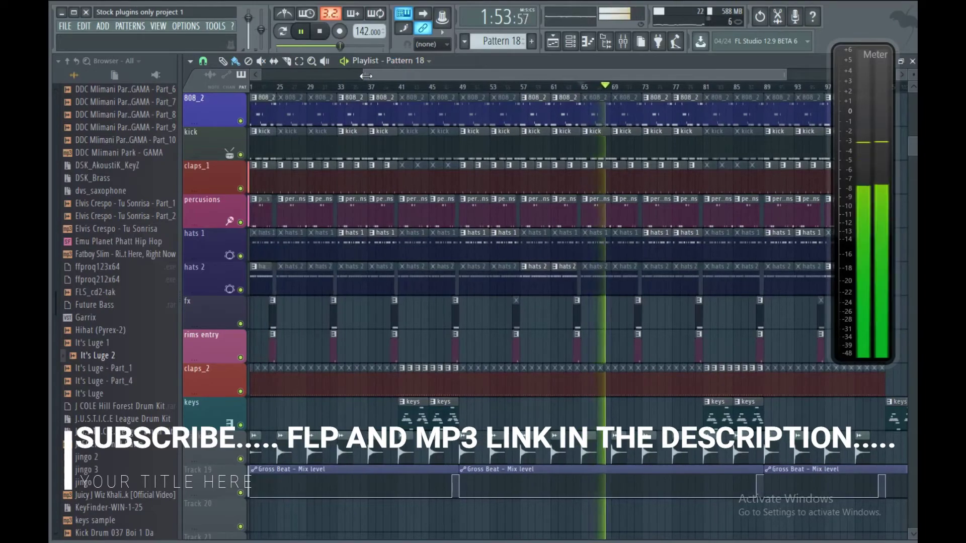
left_click_drag(784, 74, 830, 74)
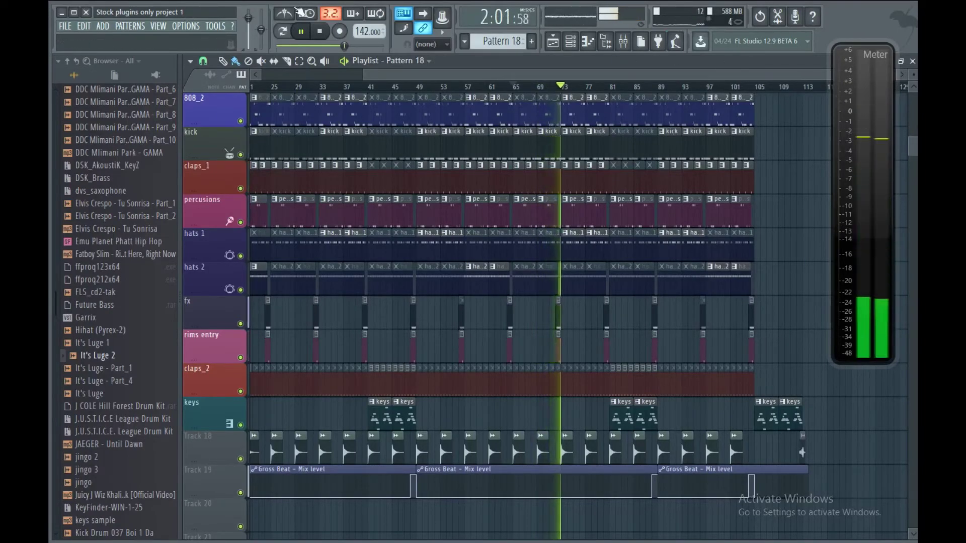
View the project's title, author and comments in its info settings, and return to the uppermost playlist tracks during playback.
left_click(174, 25)
left_click(196, 127)
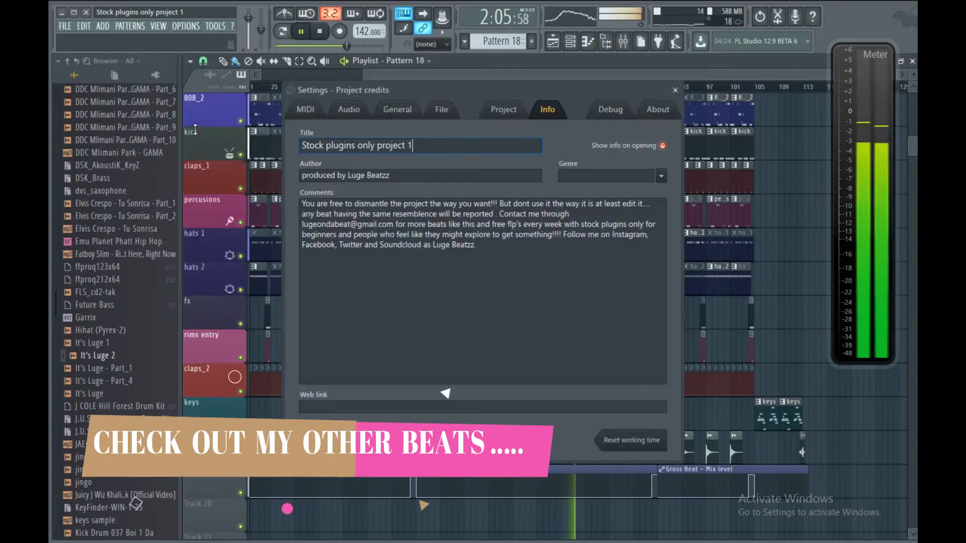
left_click(675, 90)
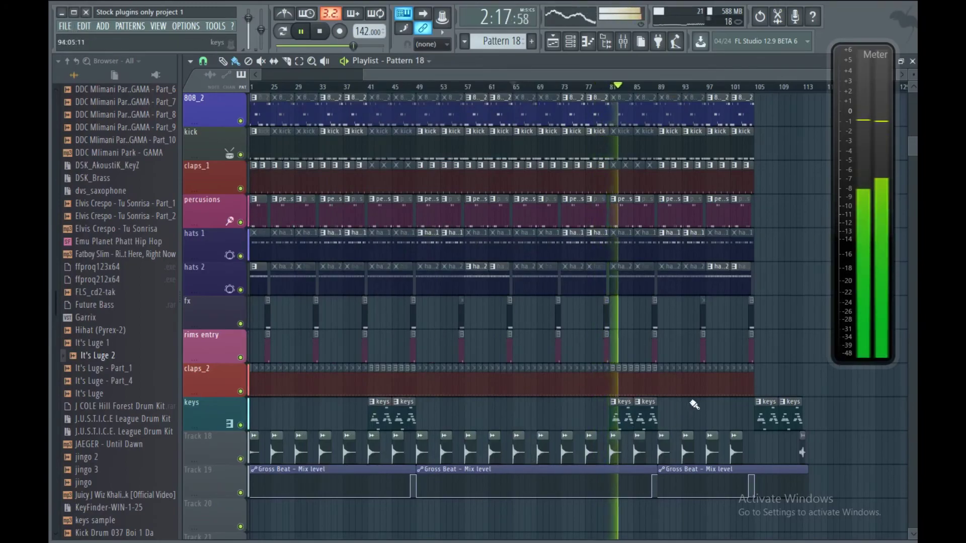
scroll(697, 405, "up", 5)
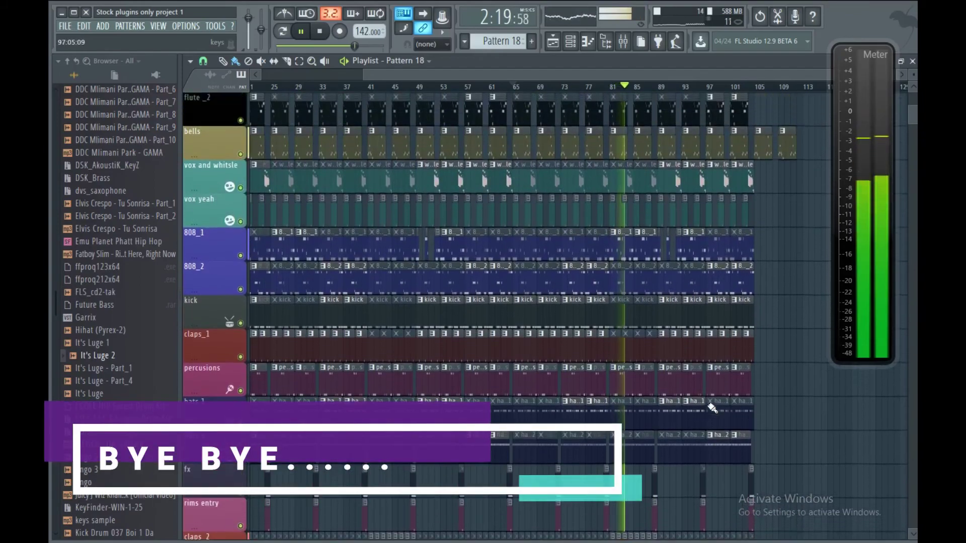
scroll(713, 407, "up", 2)
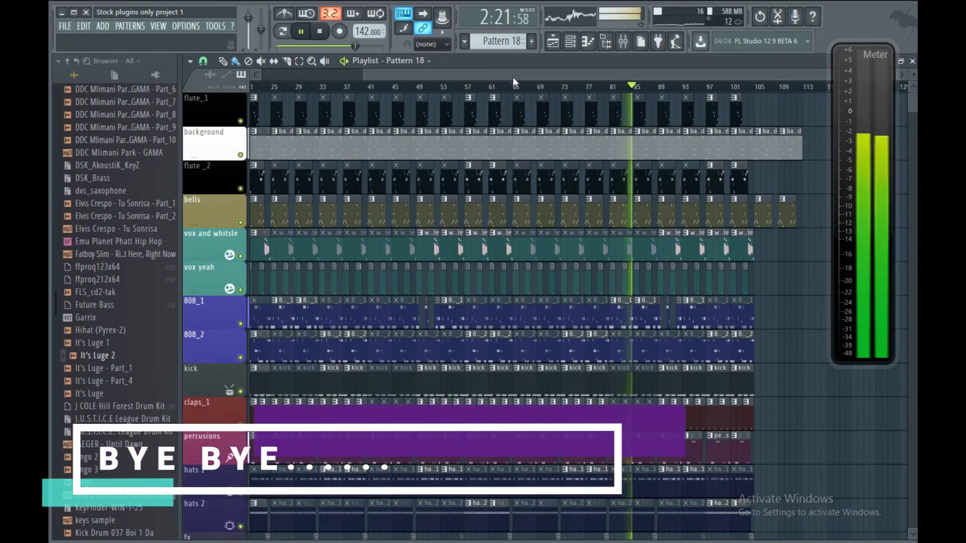